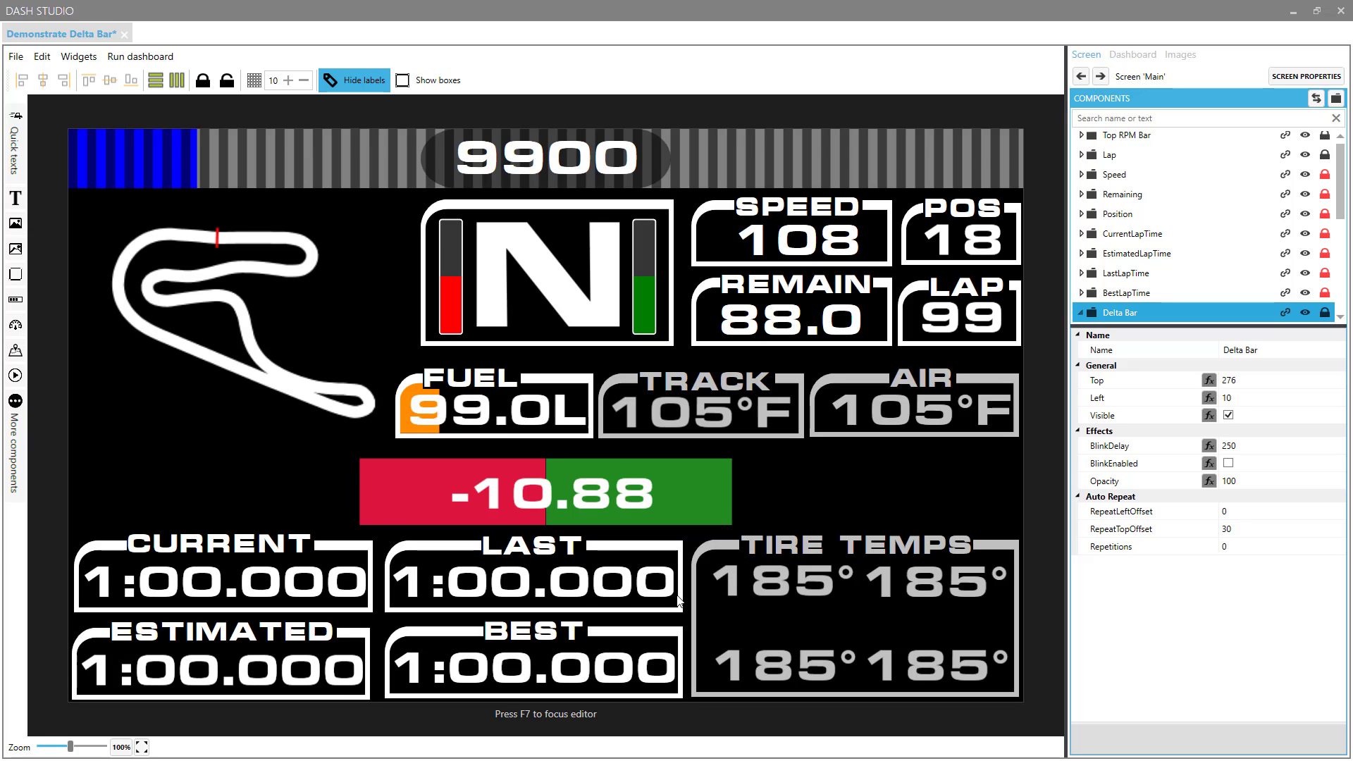
Inspect the settings of the red bar, green bar and delta number.
left_click(383, 510)
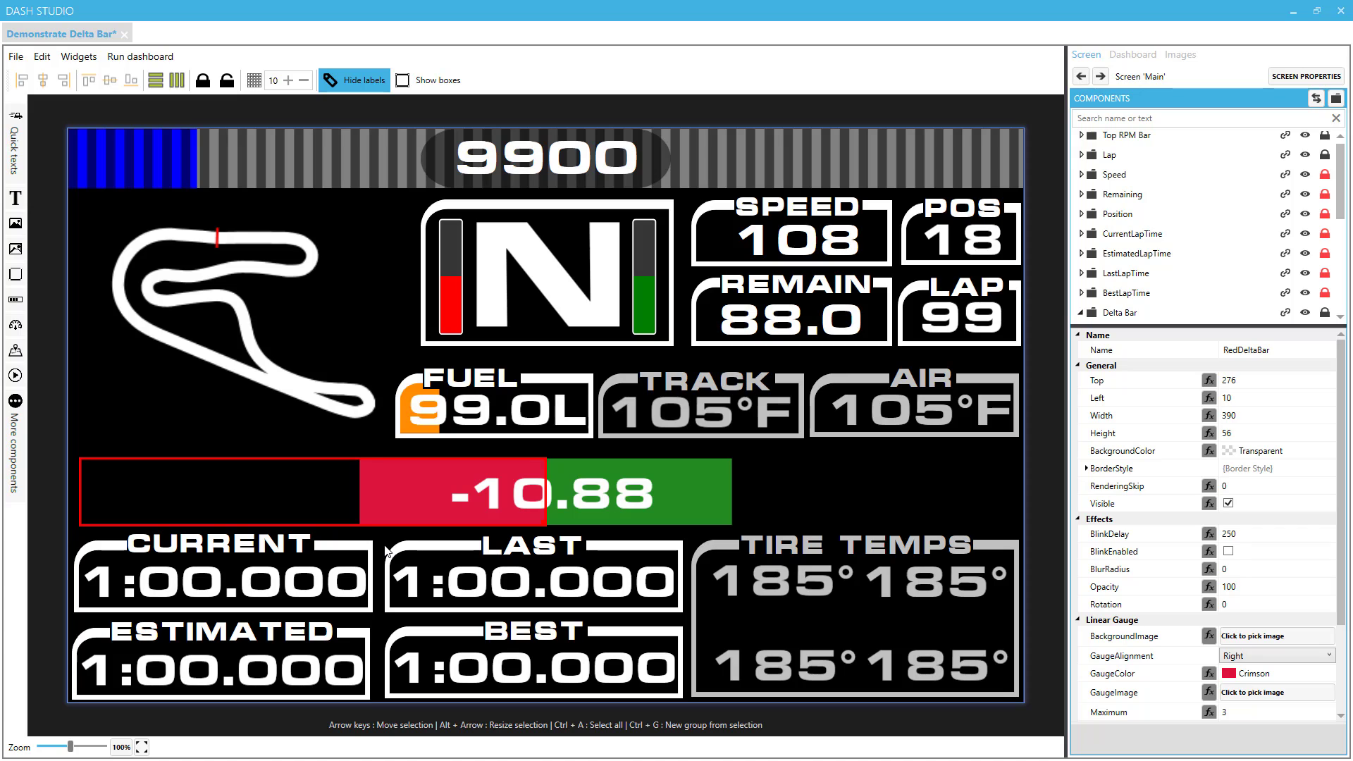
left_click(713, 513)
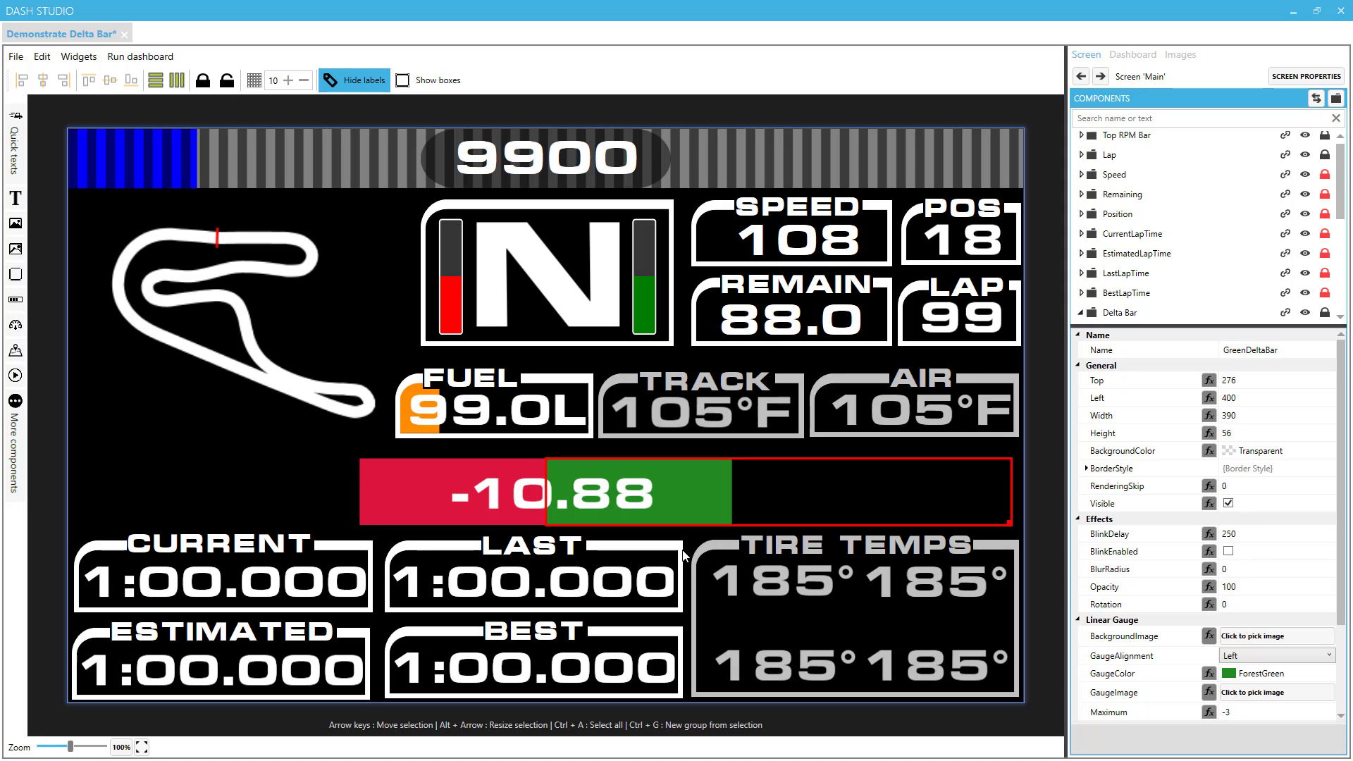
left_click(565, 503)
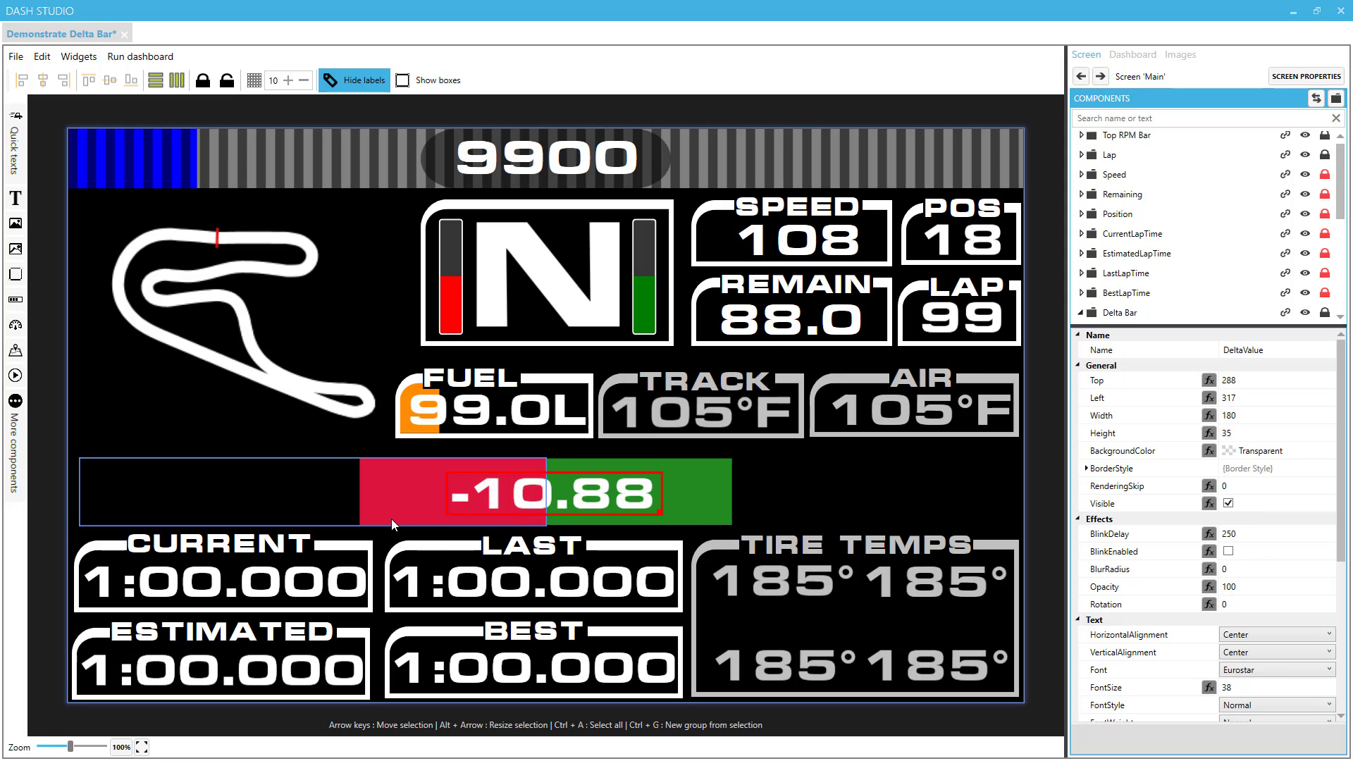
left_click(391, 519)
left_click(716, 515)
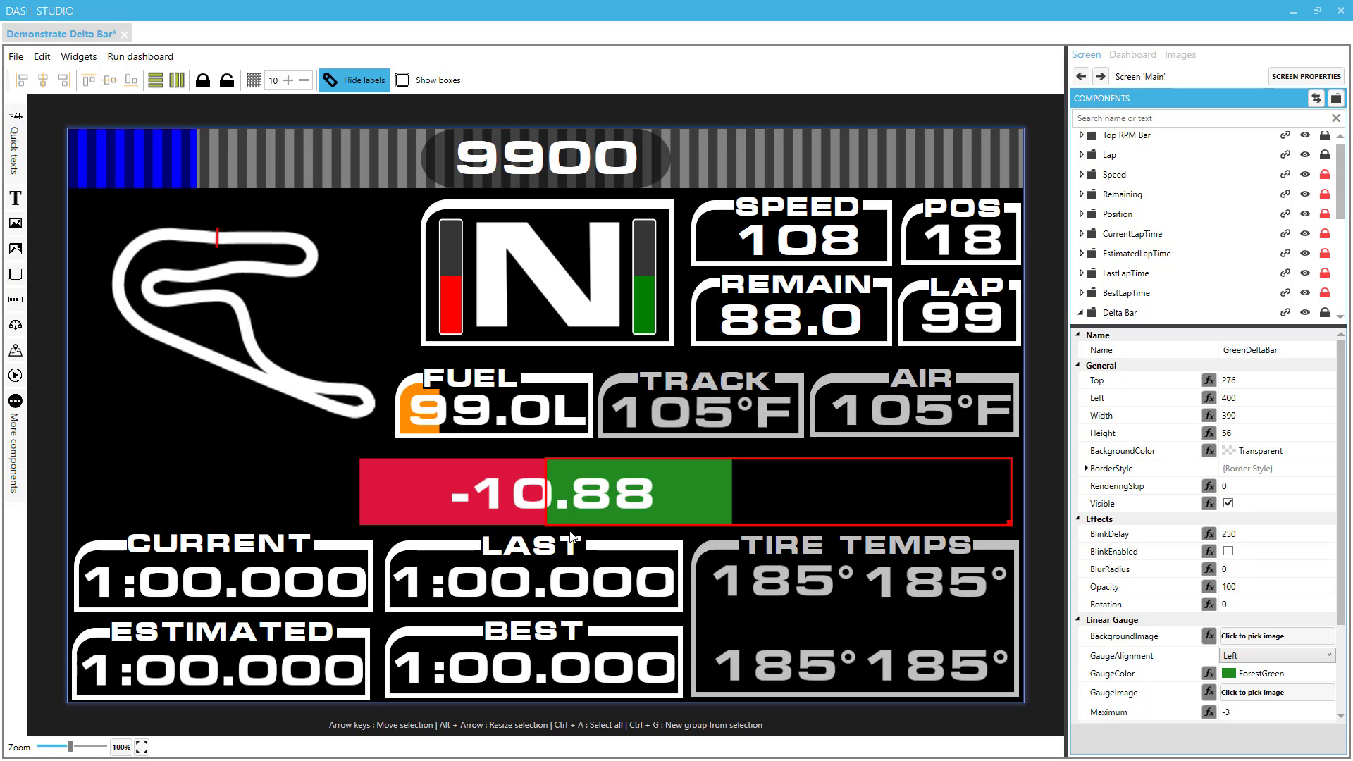
Delete the delta bar items, then the empty Delta Bar group in Components.
left_click(556, 504)
key("Delete")
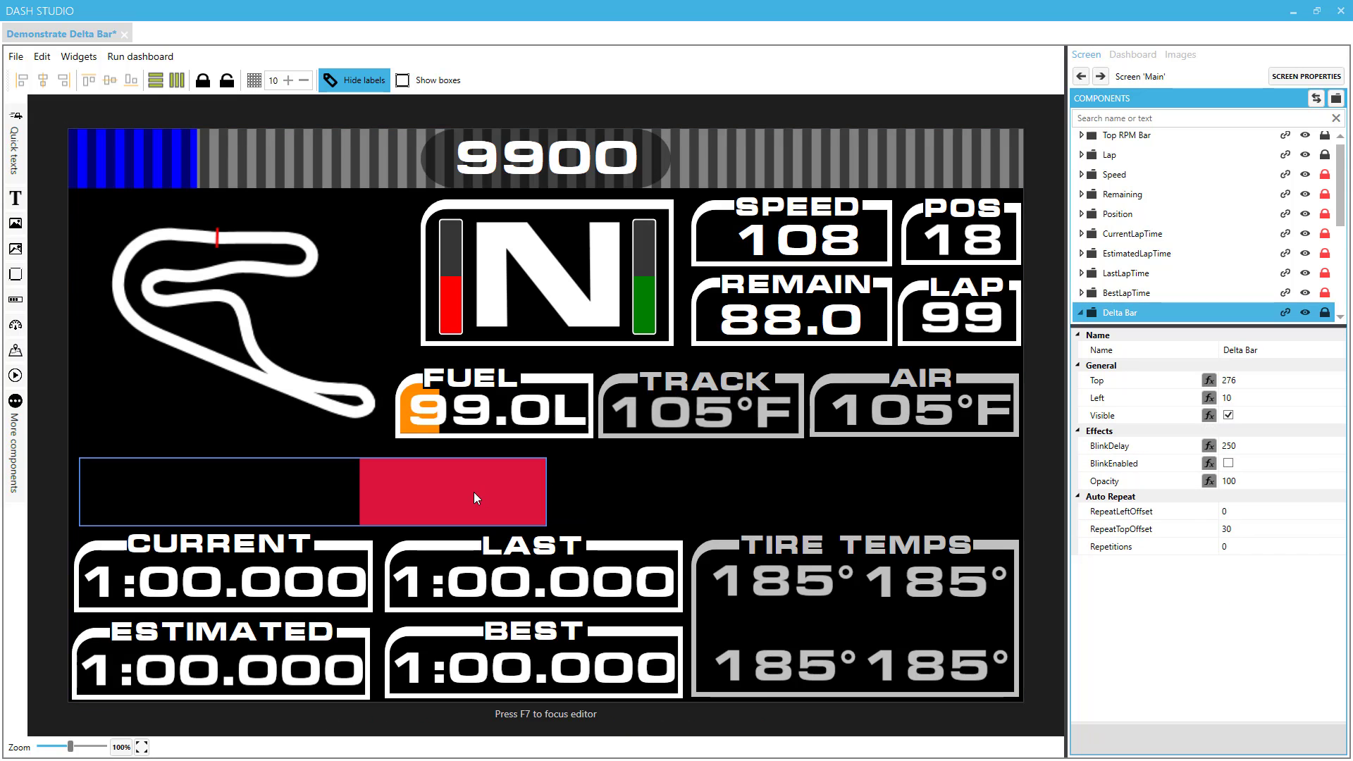
key("Delete")
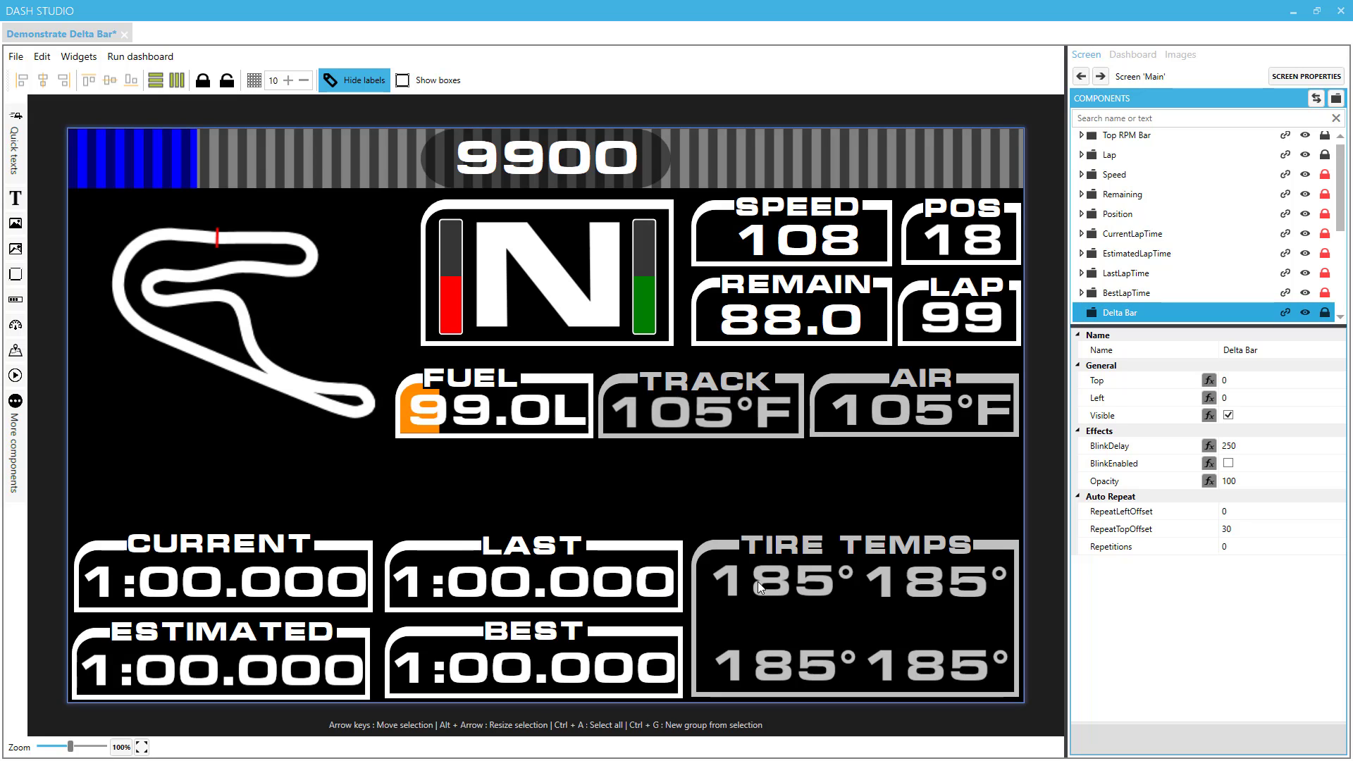
left_click(1099, 397)
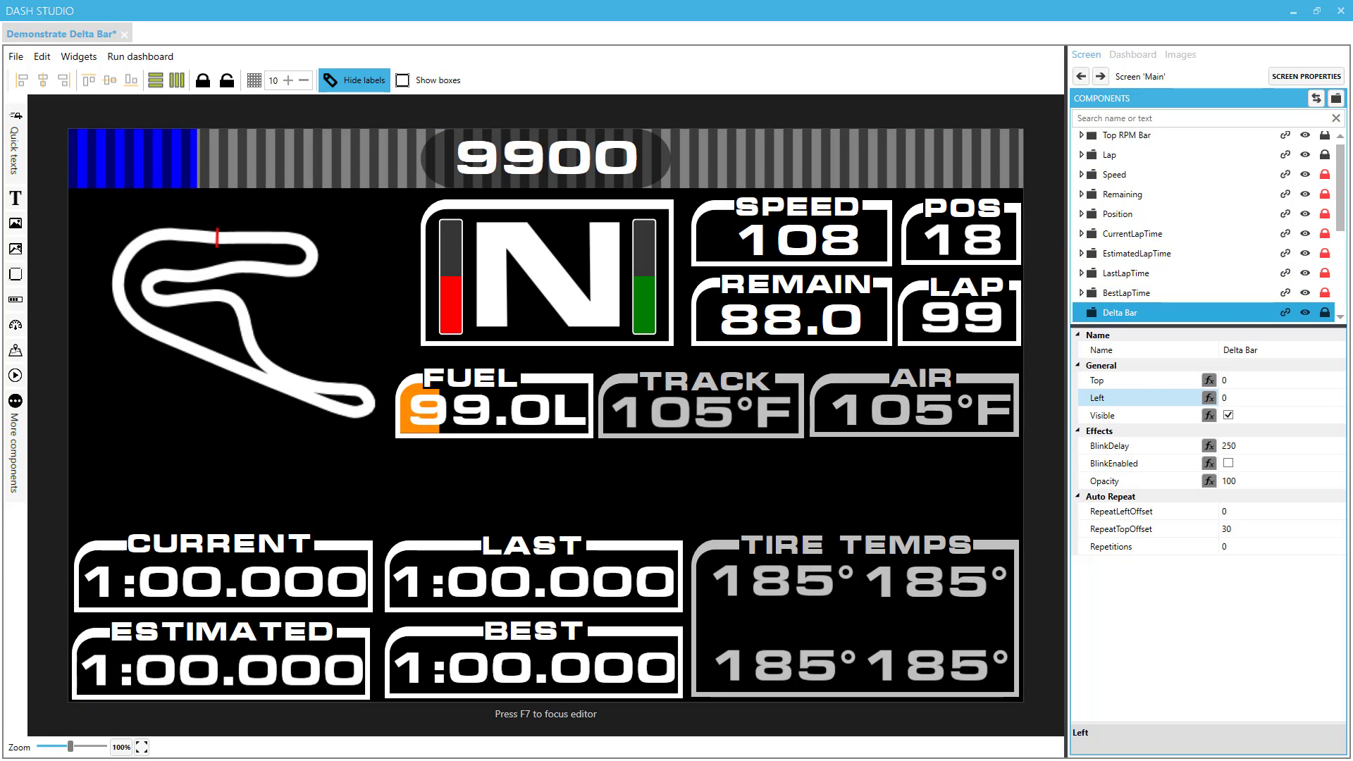
left_click_drag(1344, 199, 1345, 244)
key("Delete")
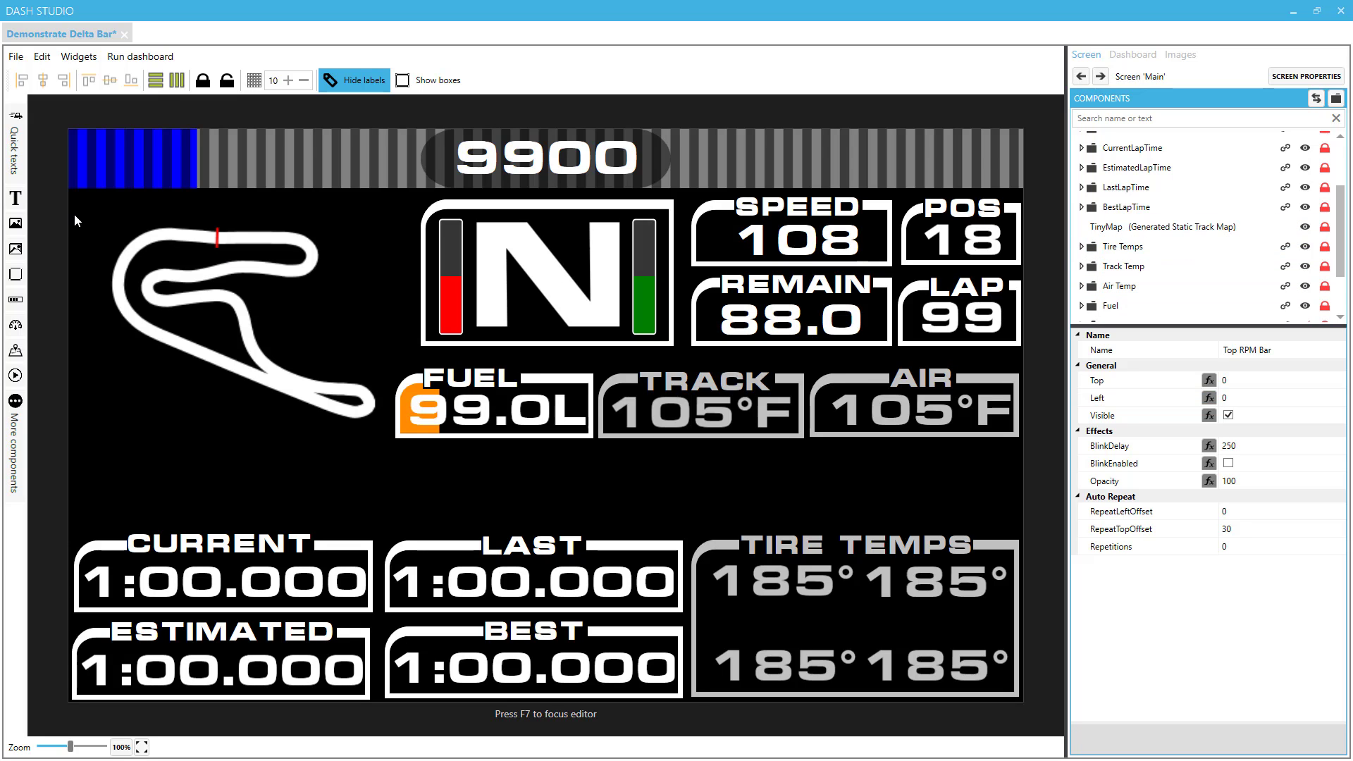
Insert a new linear gauge and position it in the right half of the middle gap.
left_click(14, 302)
left_click_drag(329, 153, 416, 482)
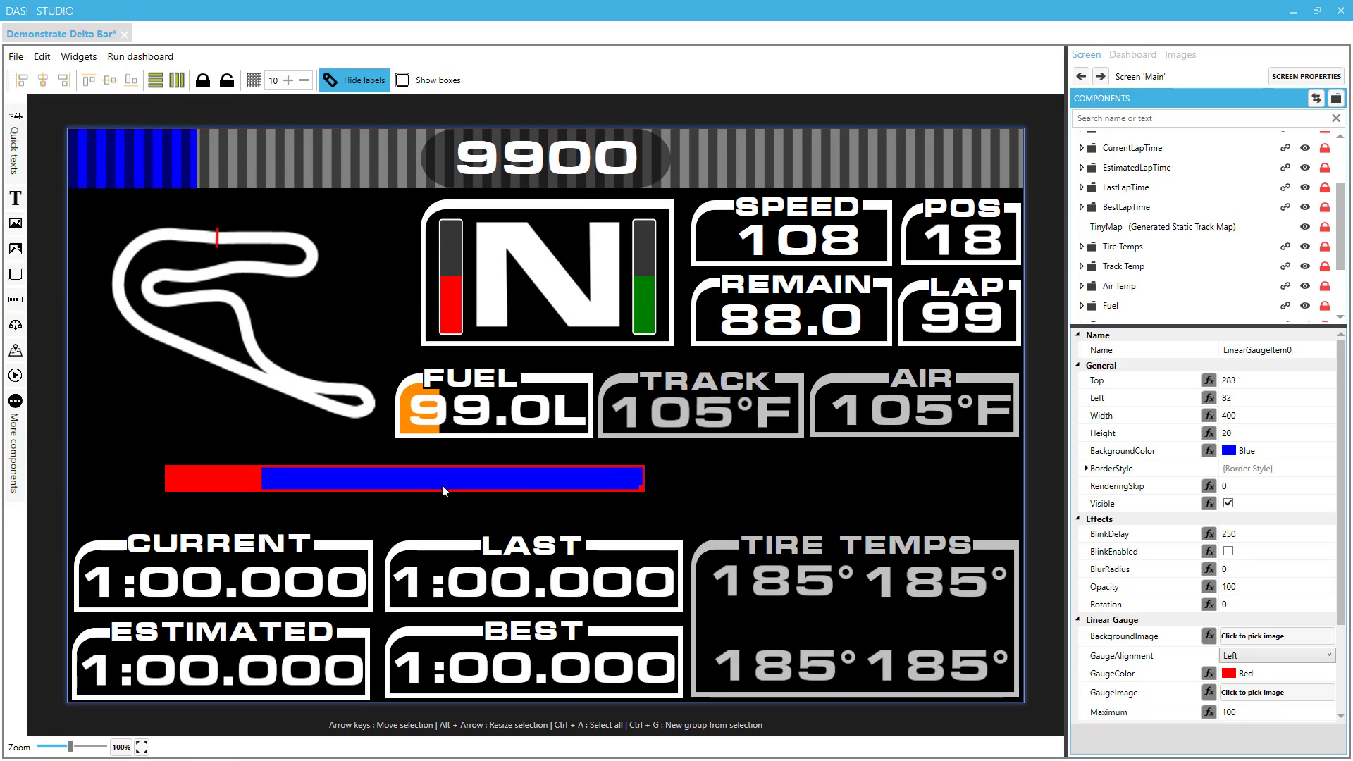
left_click_drag(458, 484, 771, 488)
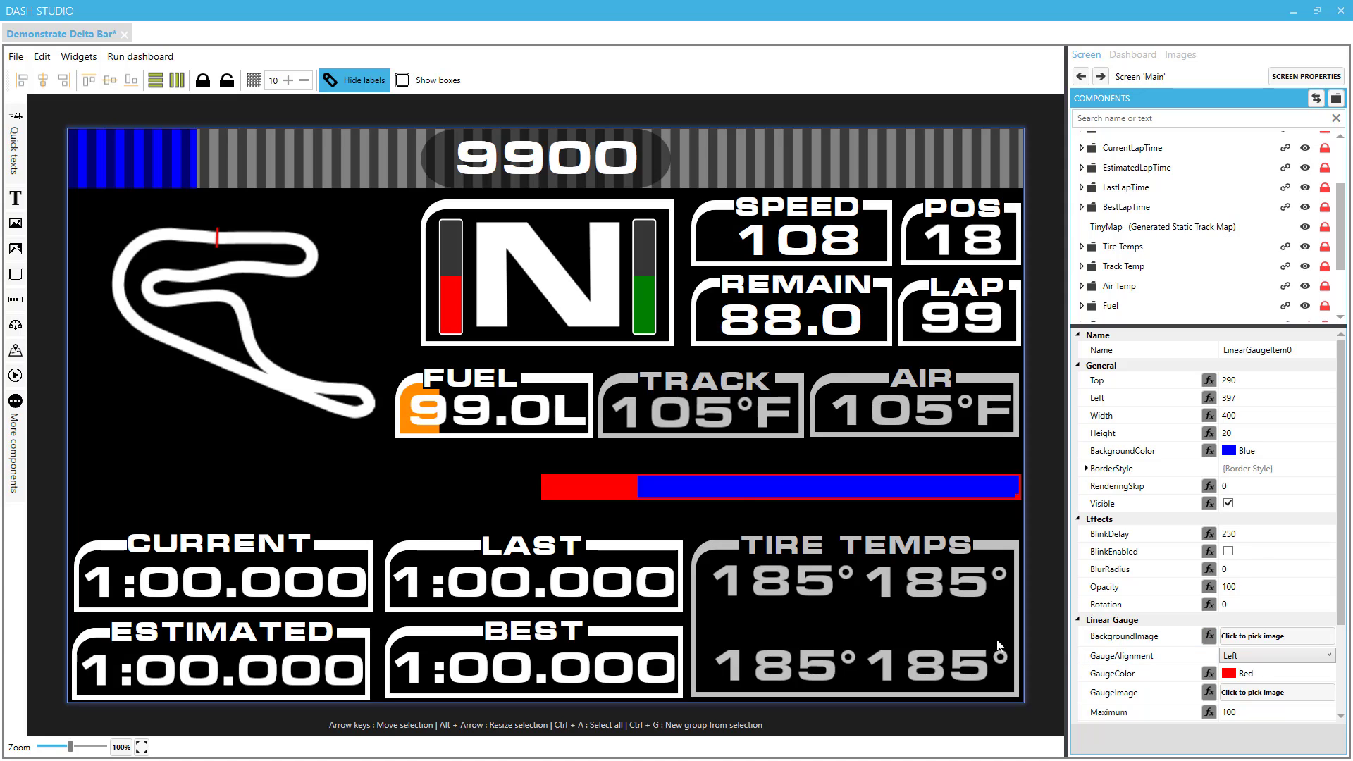
left_click_drag(673, 488, 673, 486)
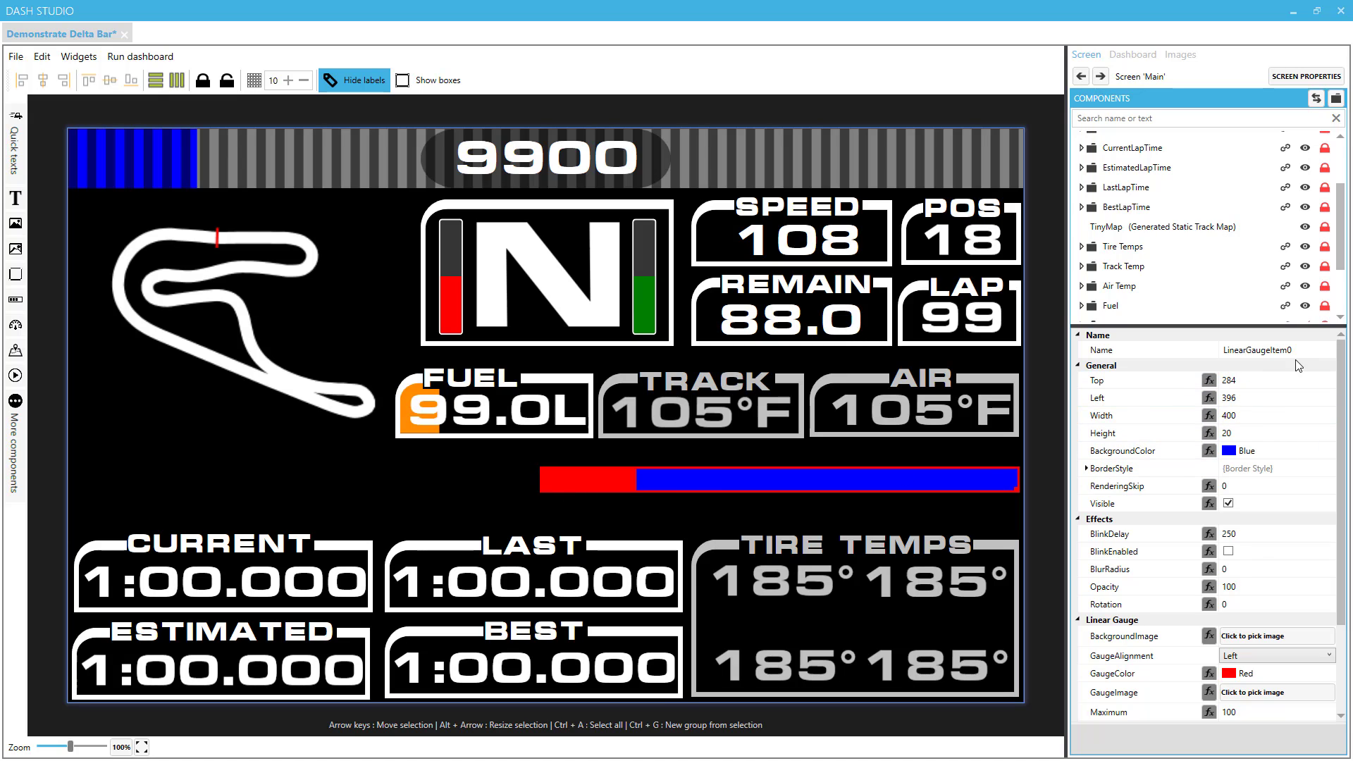
Rename the gauge GreenDeltaBar and set top 276, left 400, width 390, height 56.
left_click(1193, 351)
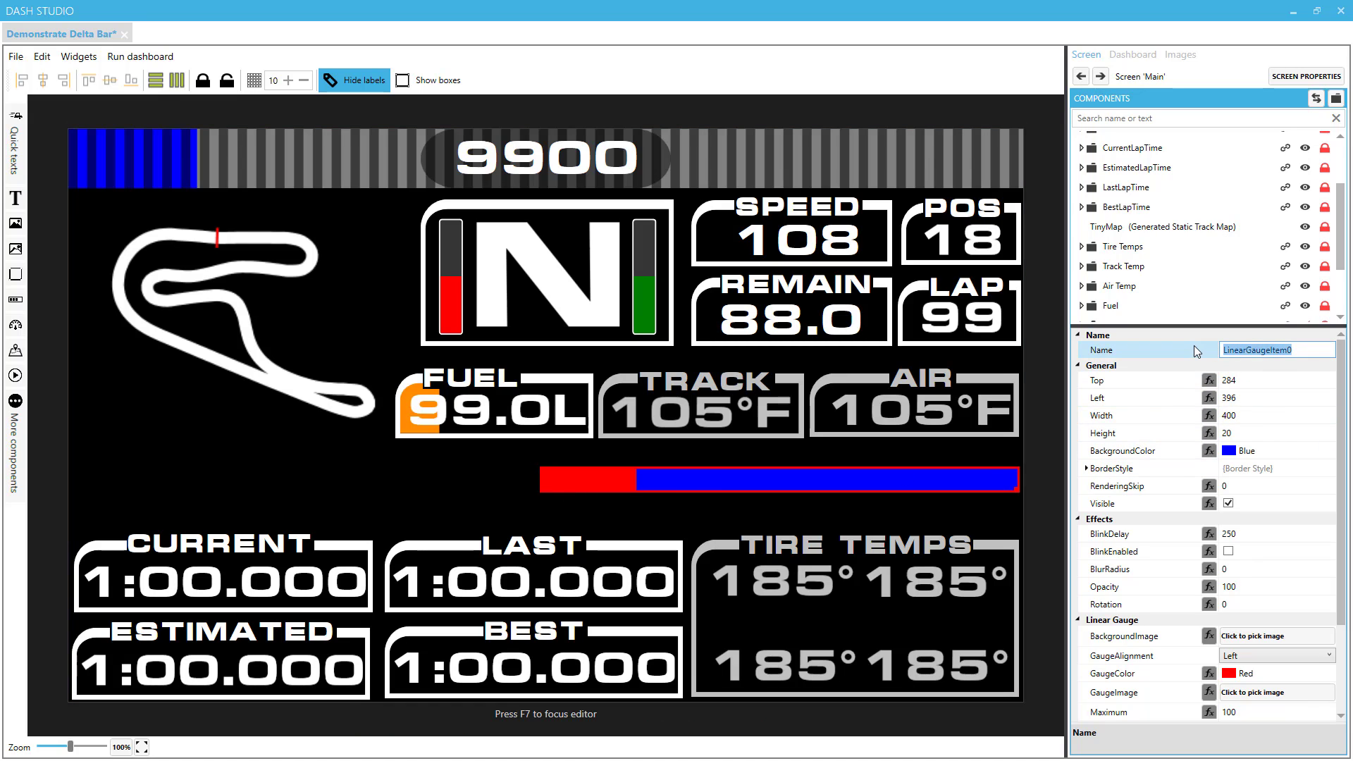
type("GreenDeltaBar")
left_click(1251, 379)
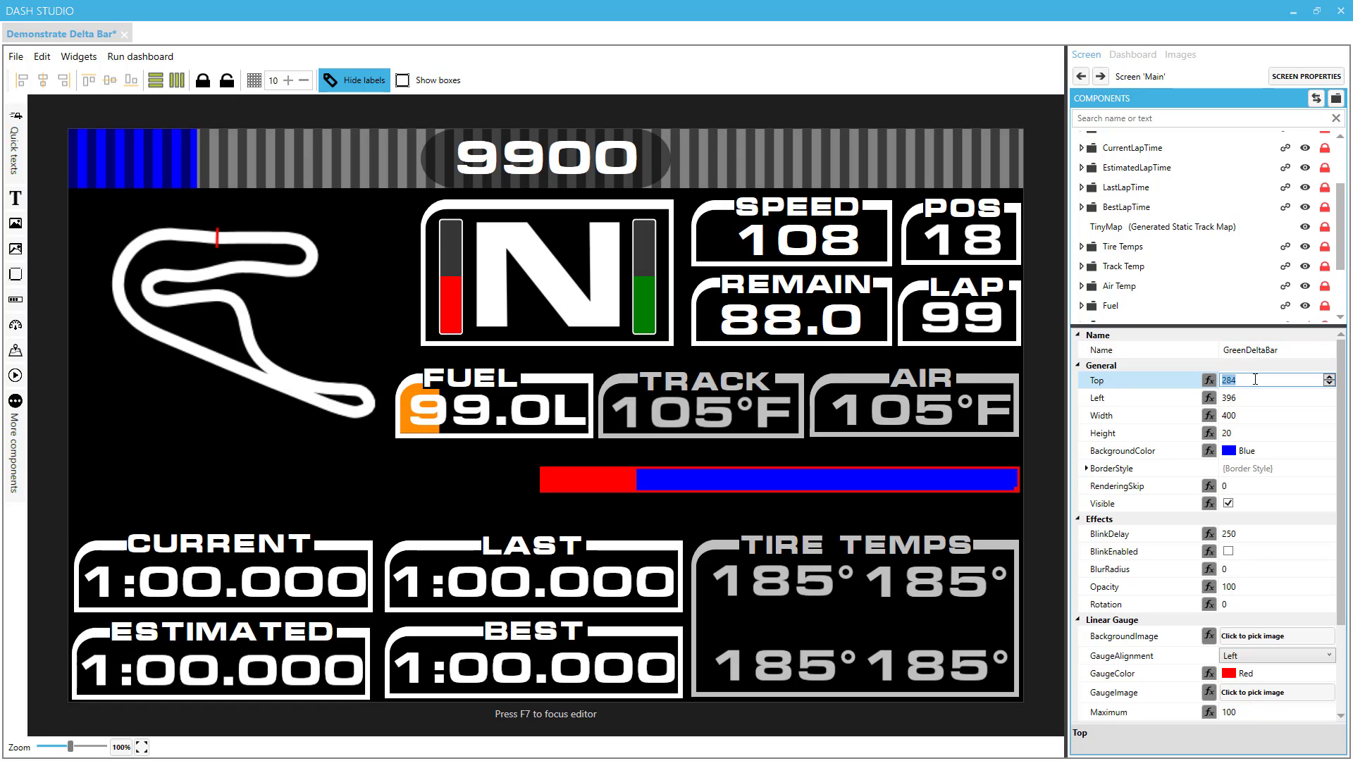
type("276")
key("Tab")
type("400")
key("Tab")
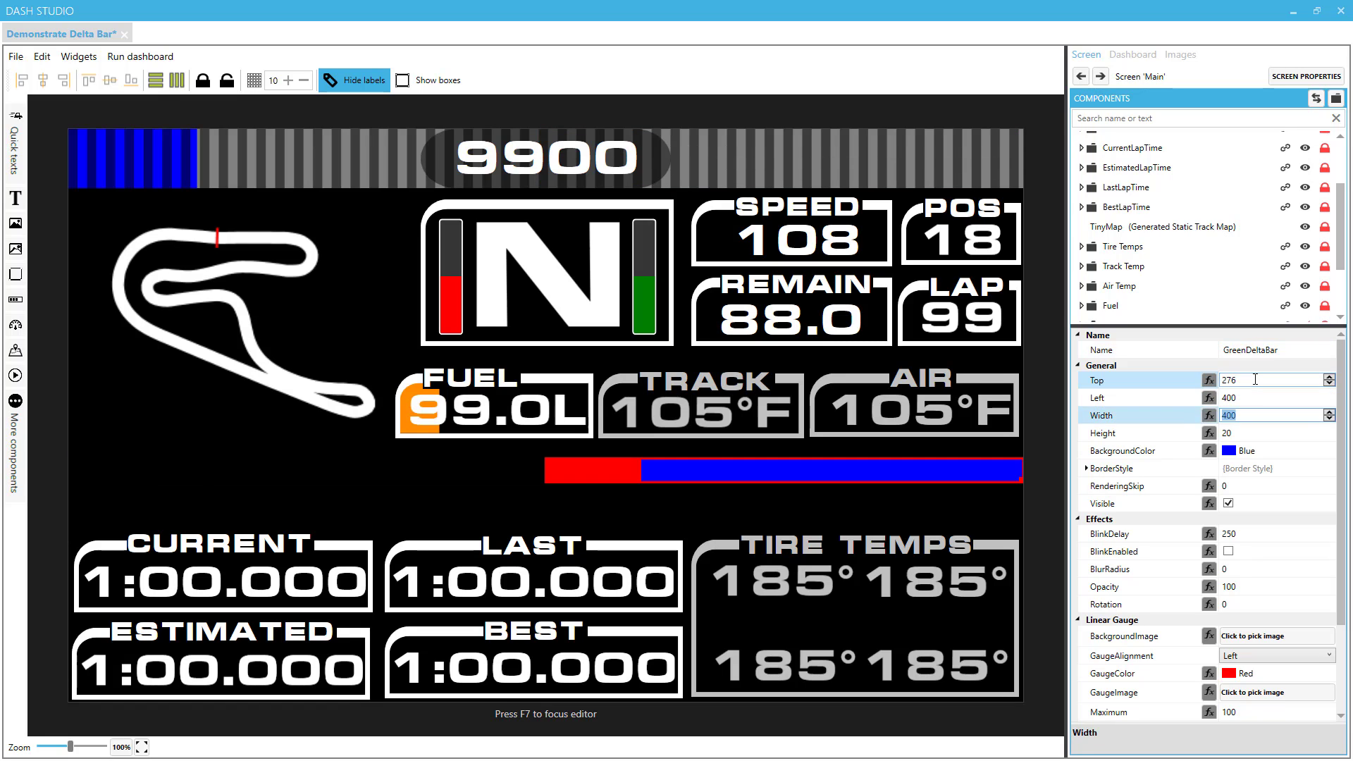
type("390")
key("Tab")
type("56")
Give GreenDeltaBar a transparent background and a ForestGreen gauge fill.
left_click(1328, 450)
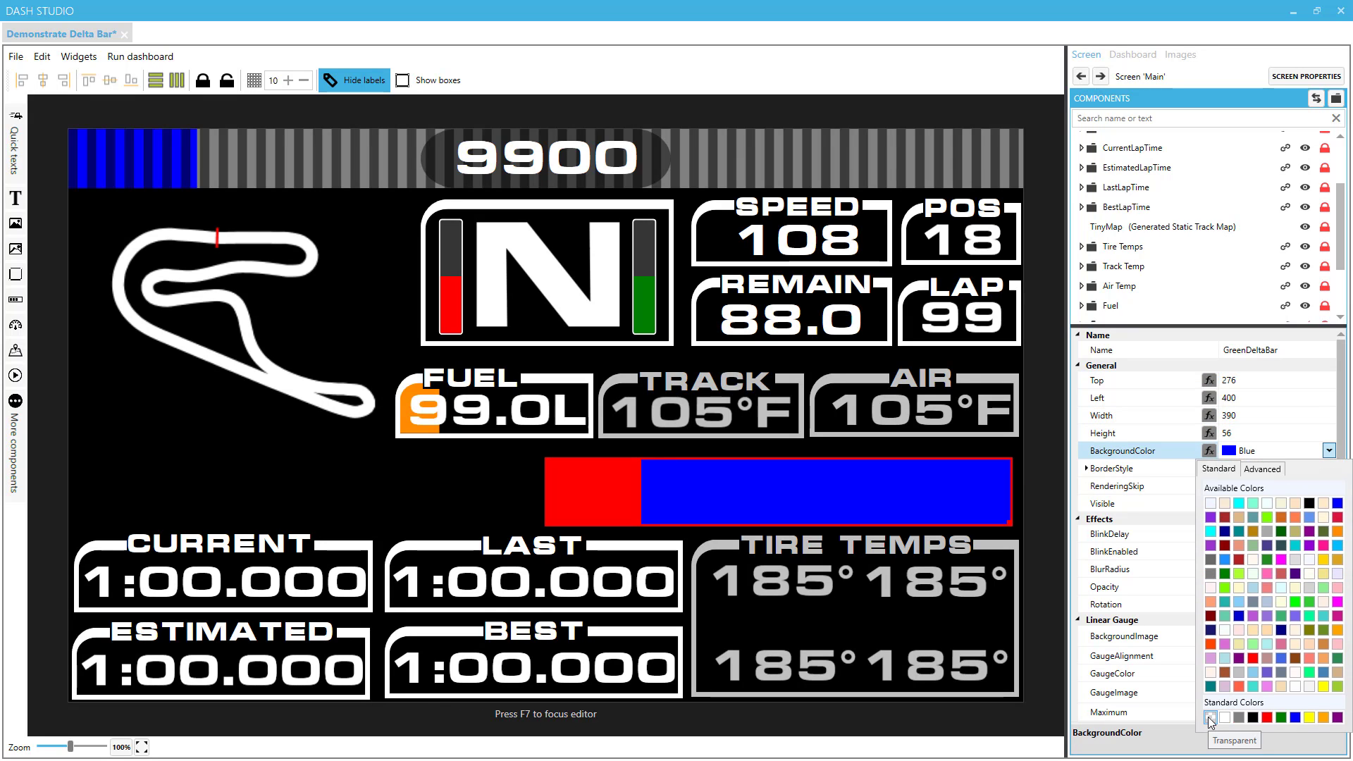
left_click(1209, 718)
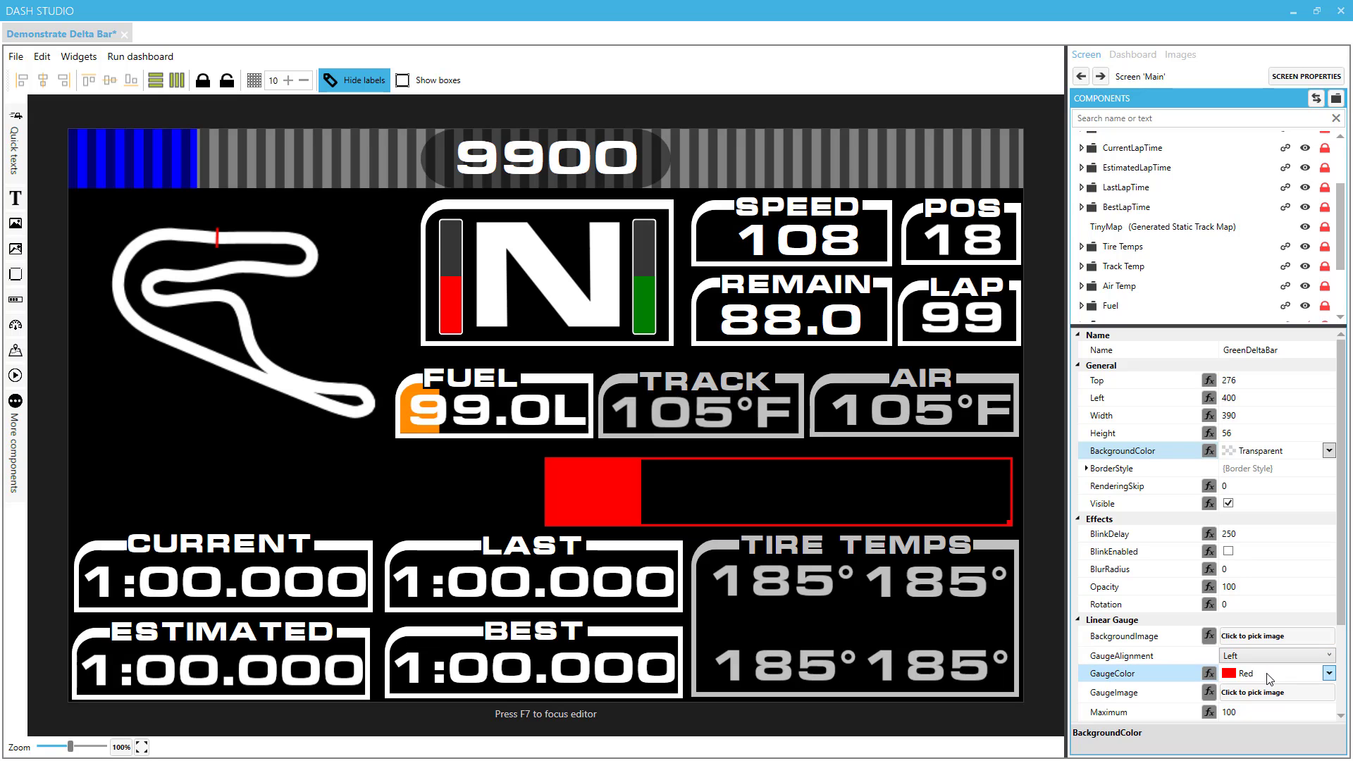
left_click(1329, 677)
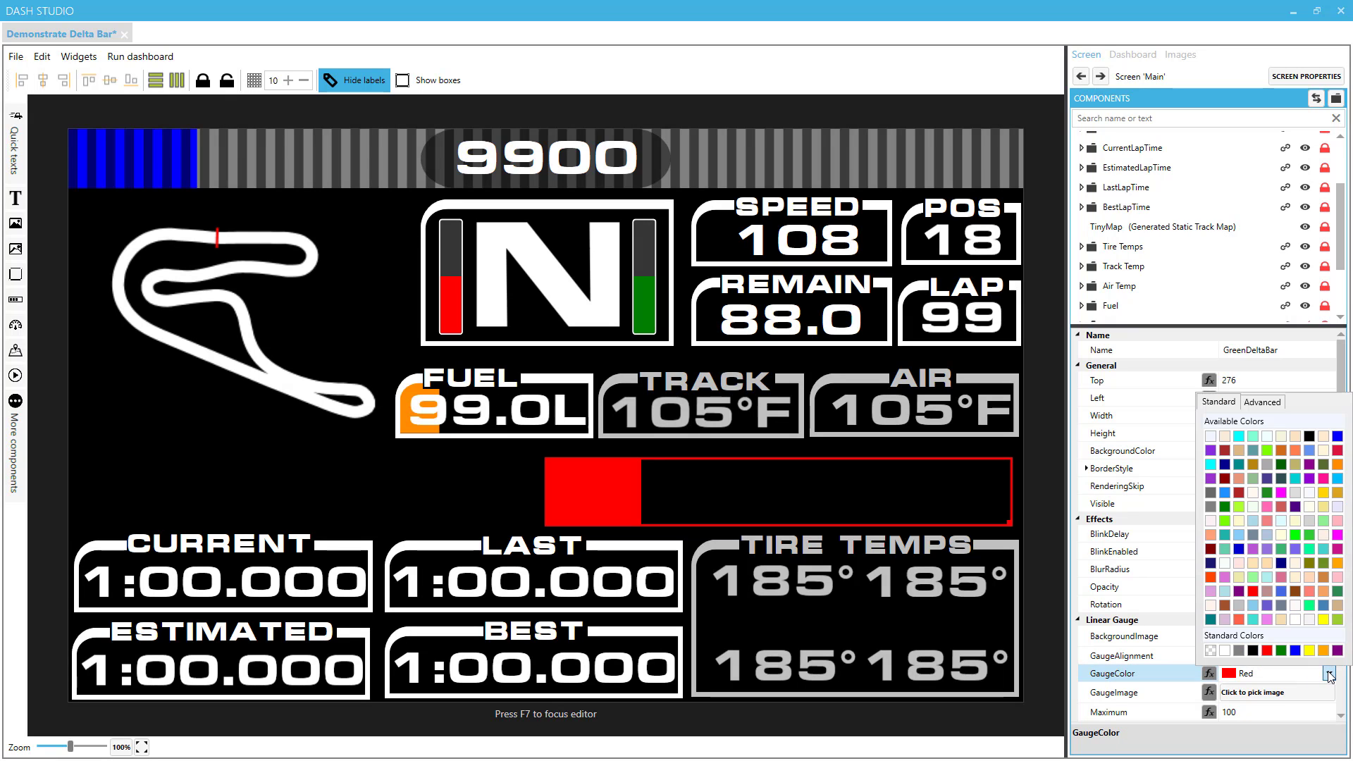
left_click(1269, 490)
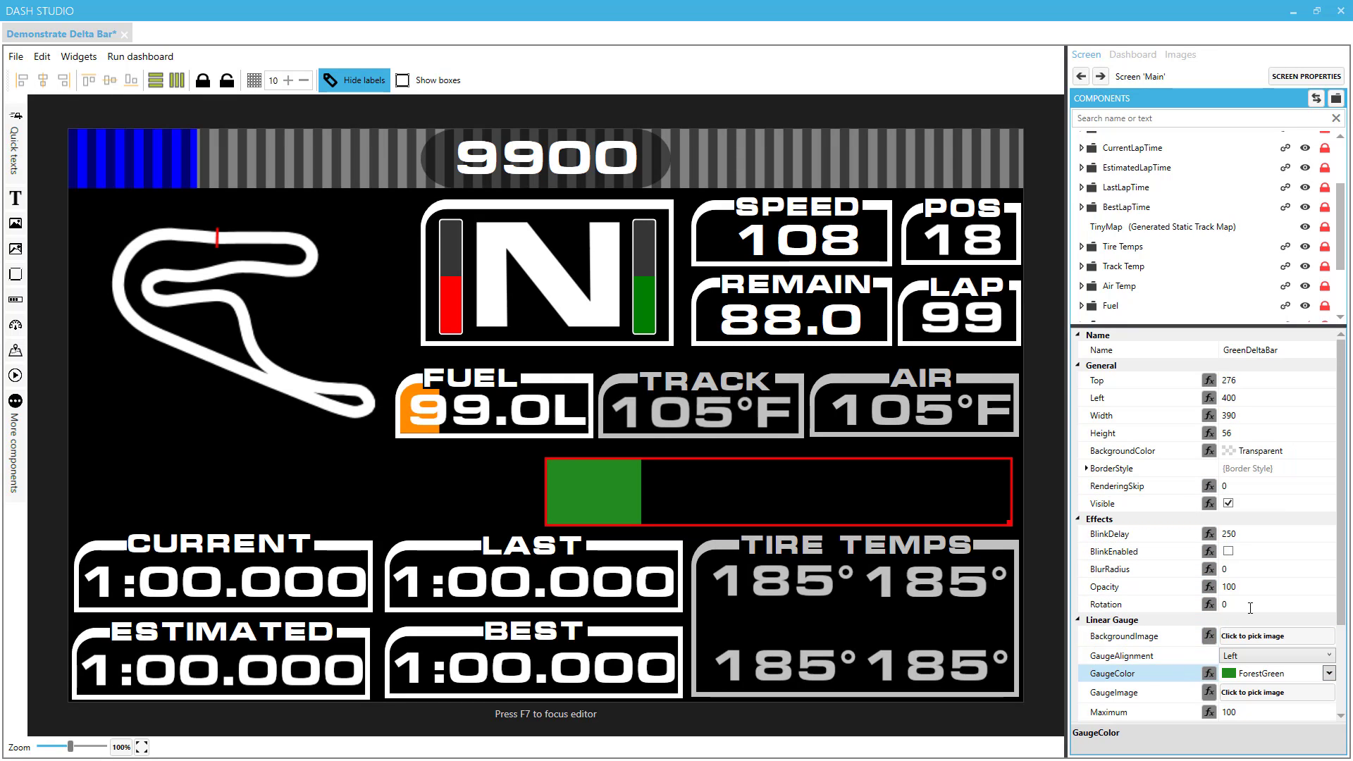
scroll(1344, 597, "down", 3)
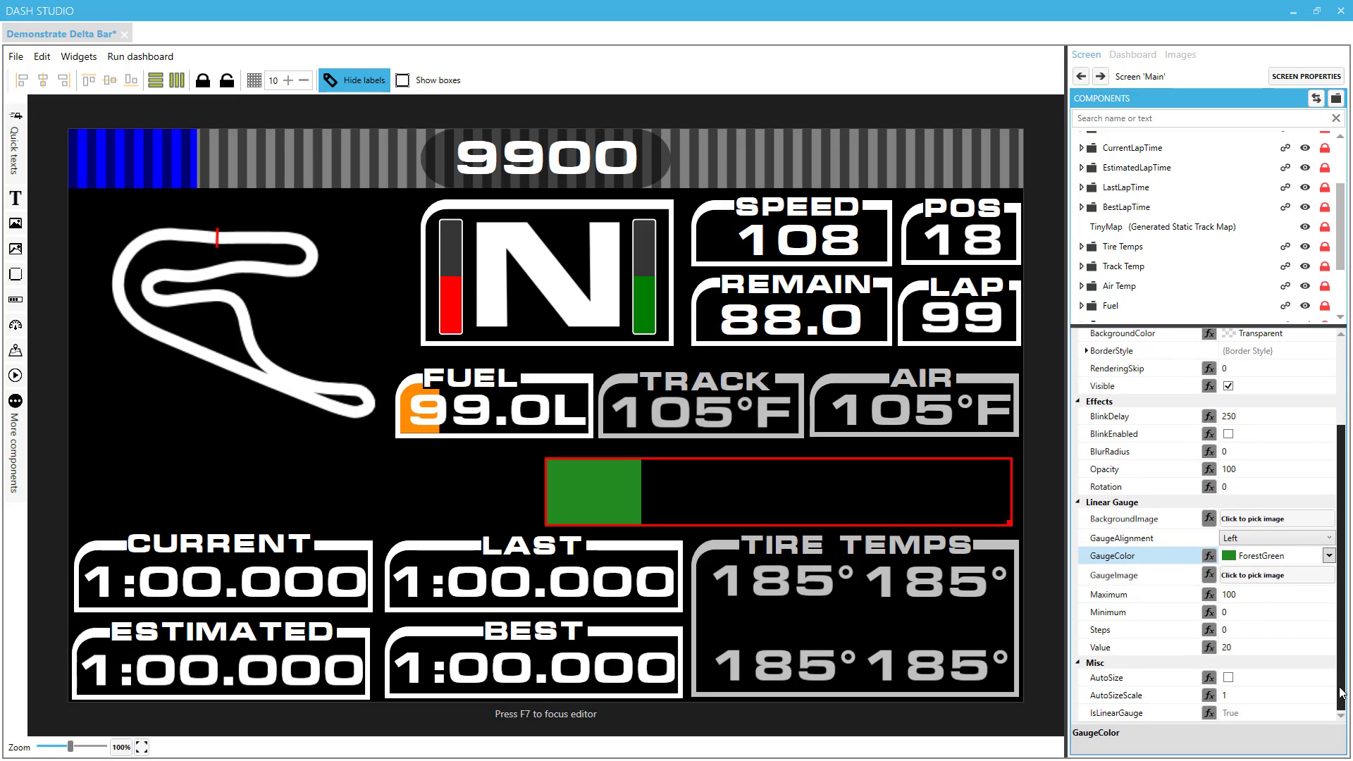
Set GreenDeltaBar's Maximum to -3 and its test Value to -1.2.
left_click(1248, 593)
double_click(1241, 594)
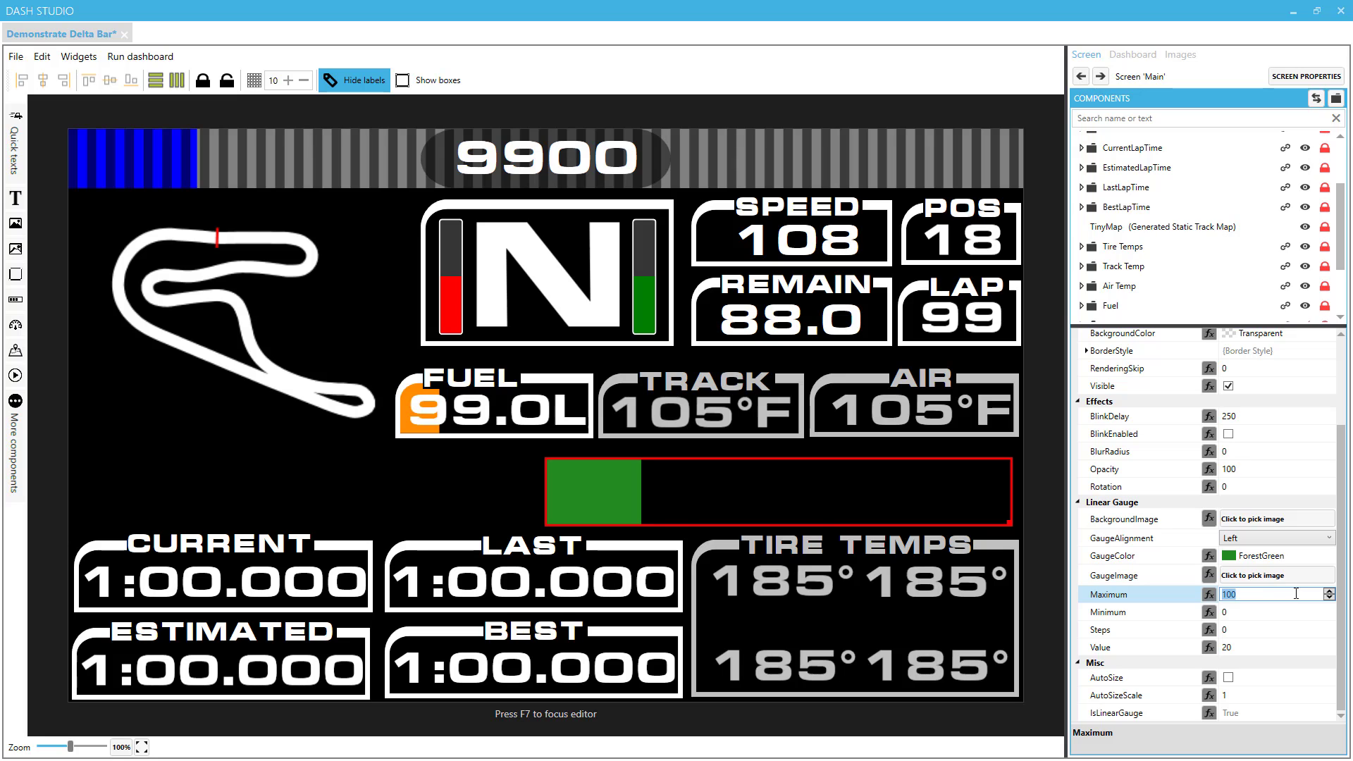
type("-3")
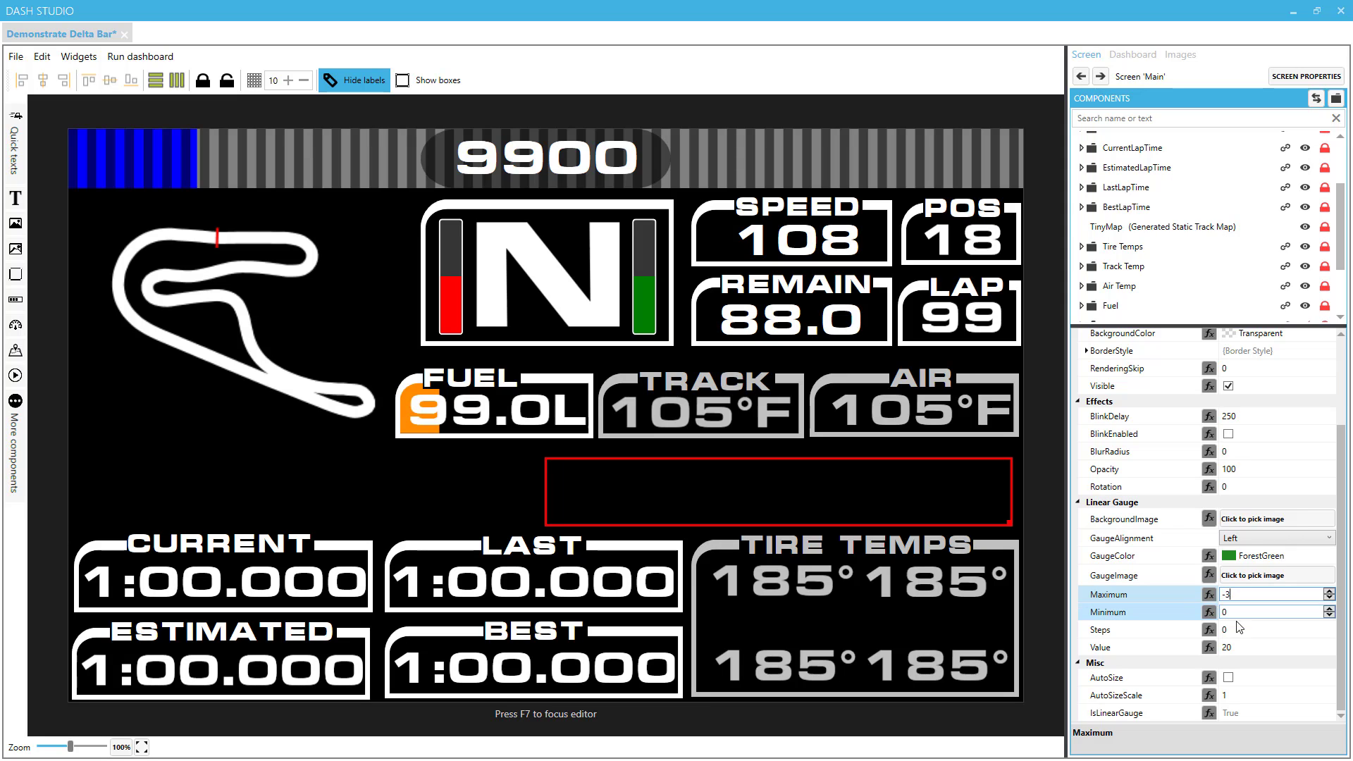
left_click(1250, 646)
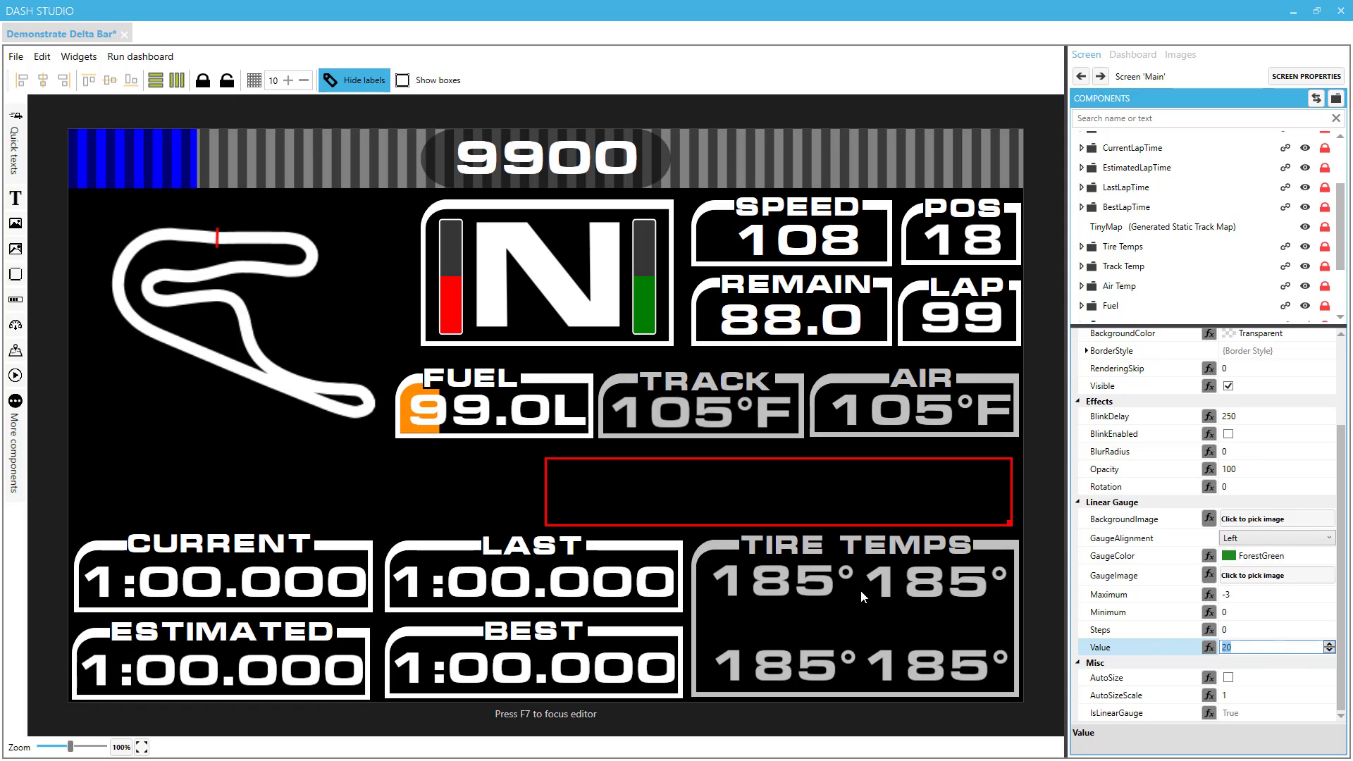
type("-1.2")
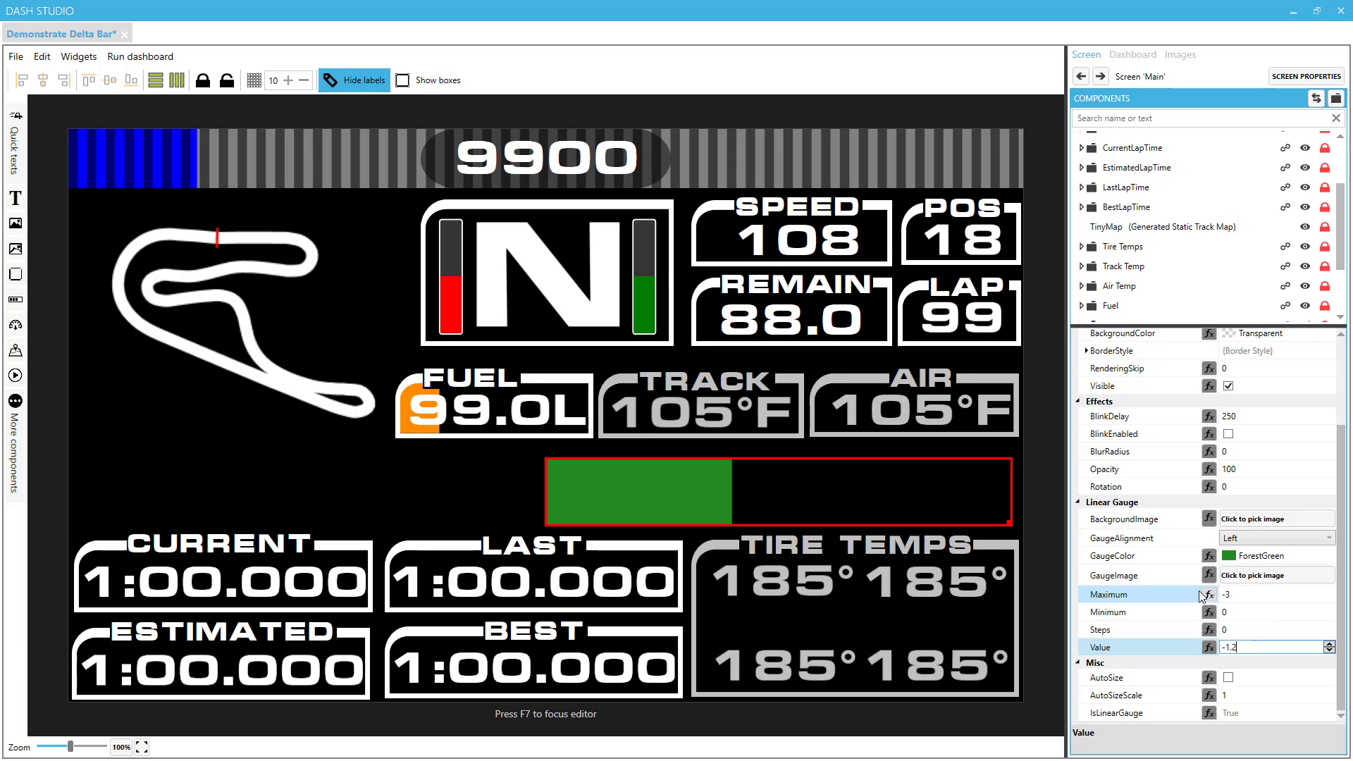
Add a second linear gauge in the gap's left half and name it RedDeltaBar.
left_click(15, 303)
left_click_drag(229, 157, 256, 489)
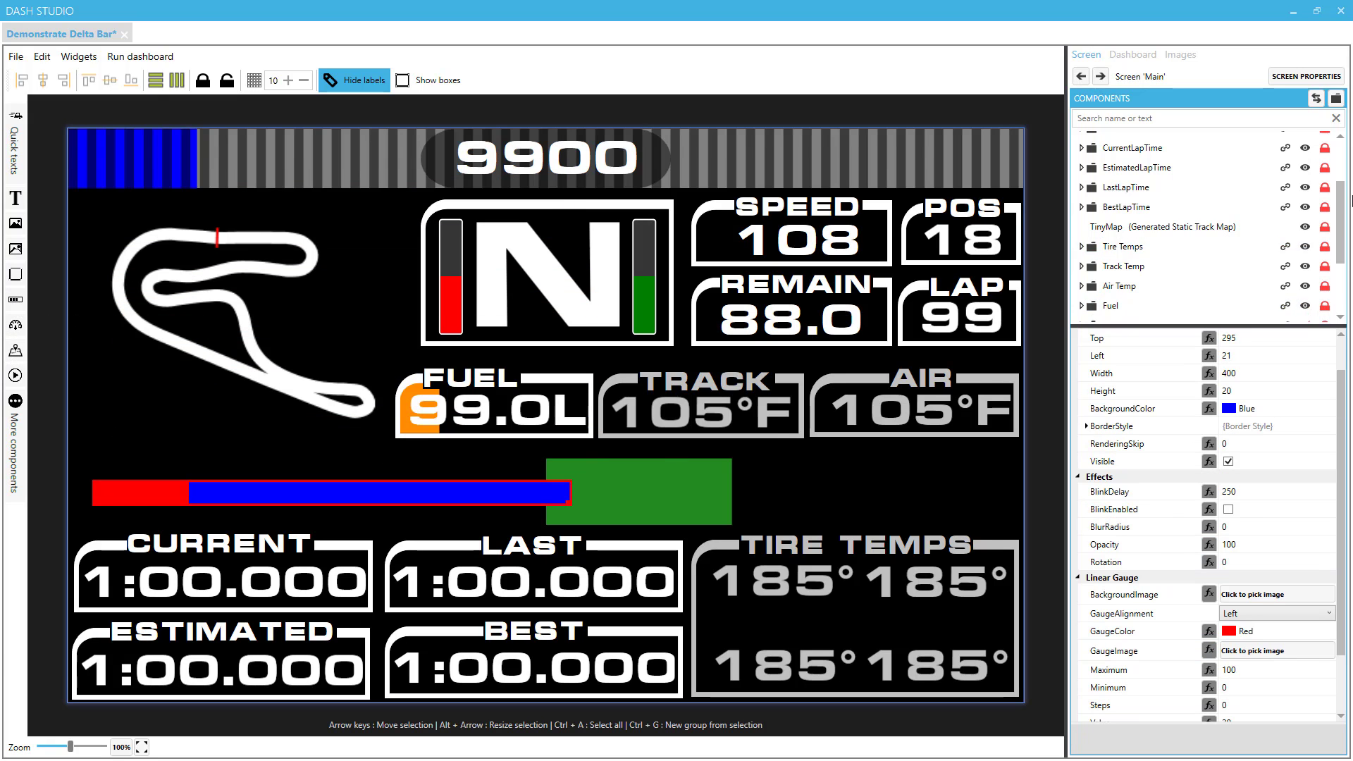
scroll(1261, 167, "down", 3)
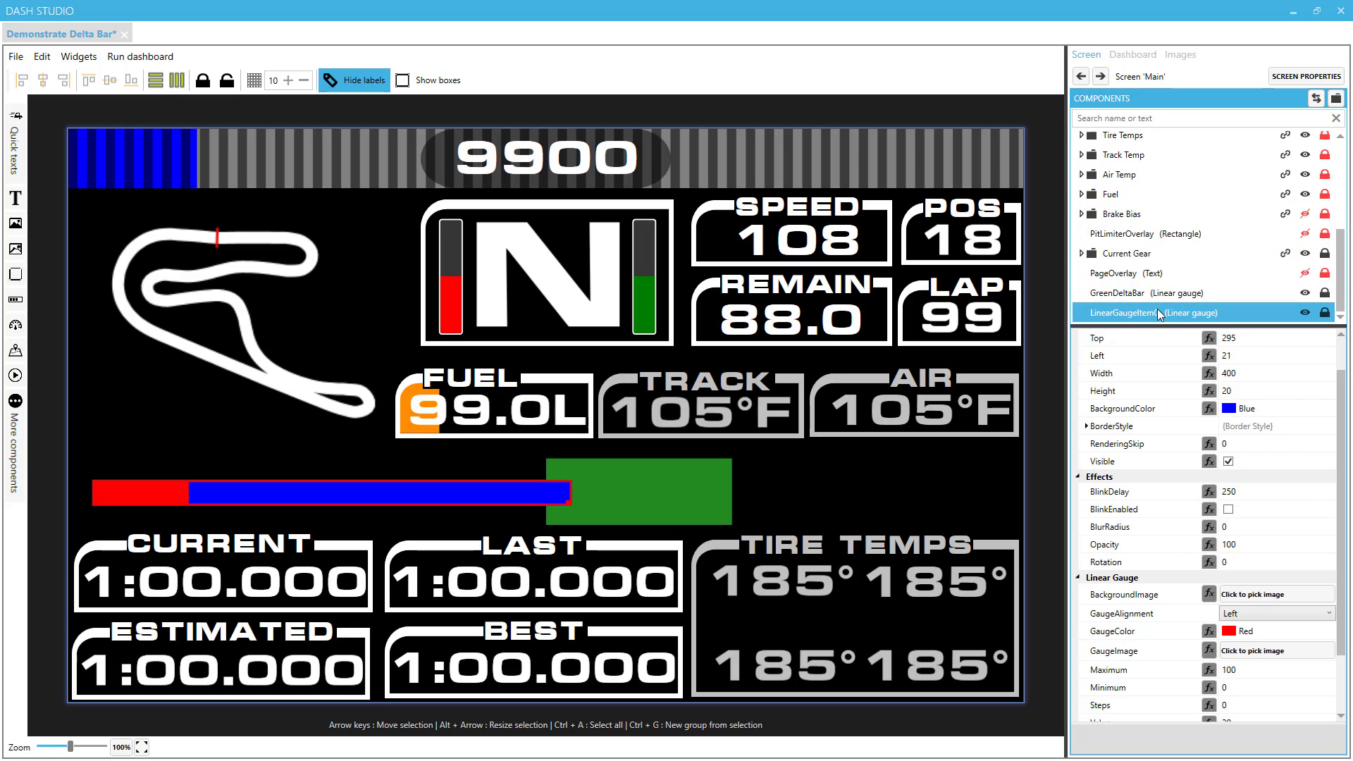
left_click(1130, 313)
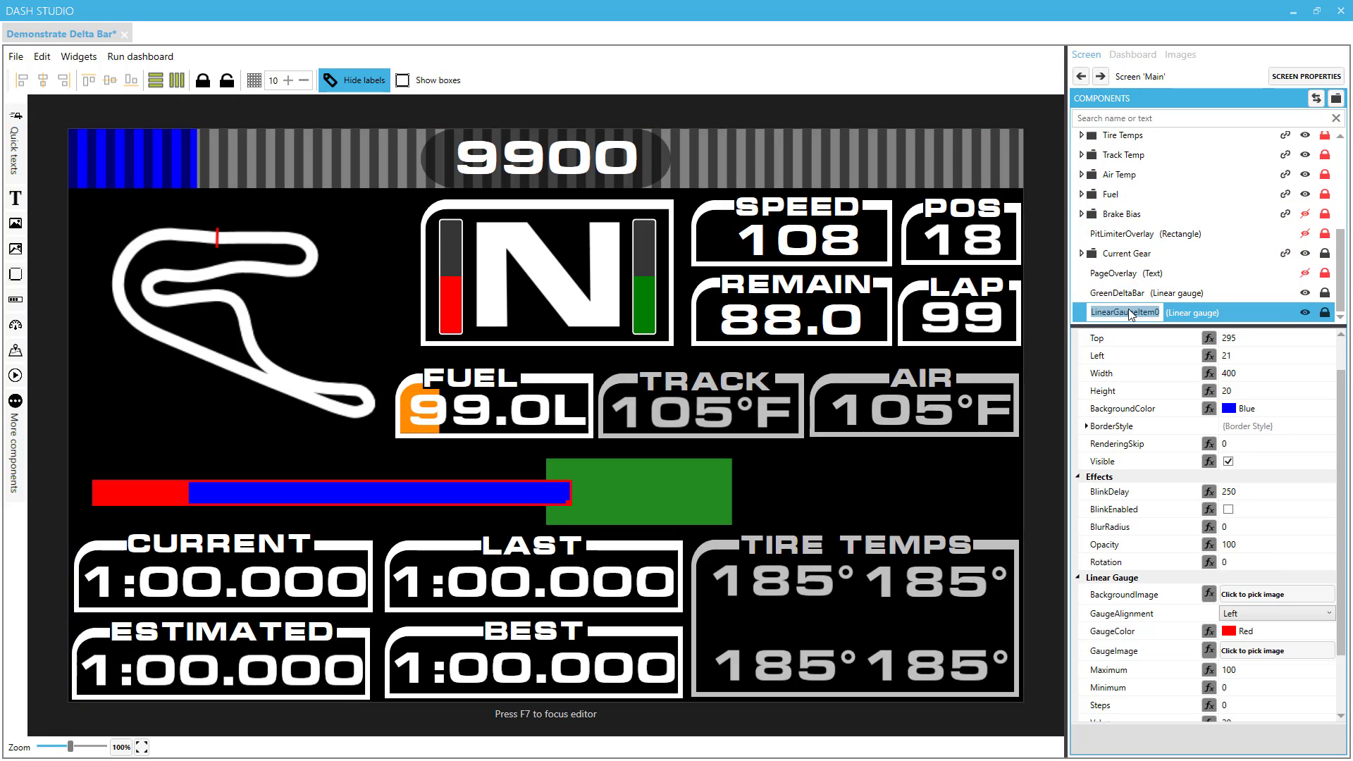
type("RedDeltaBar")
key("Return")
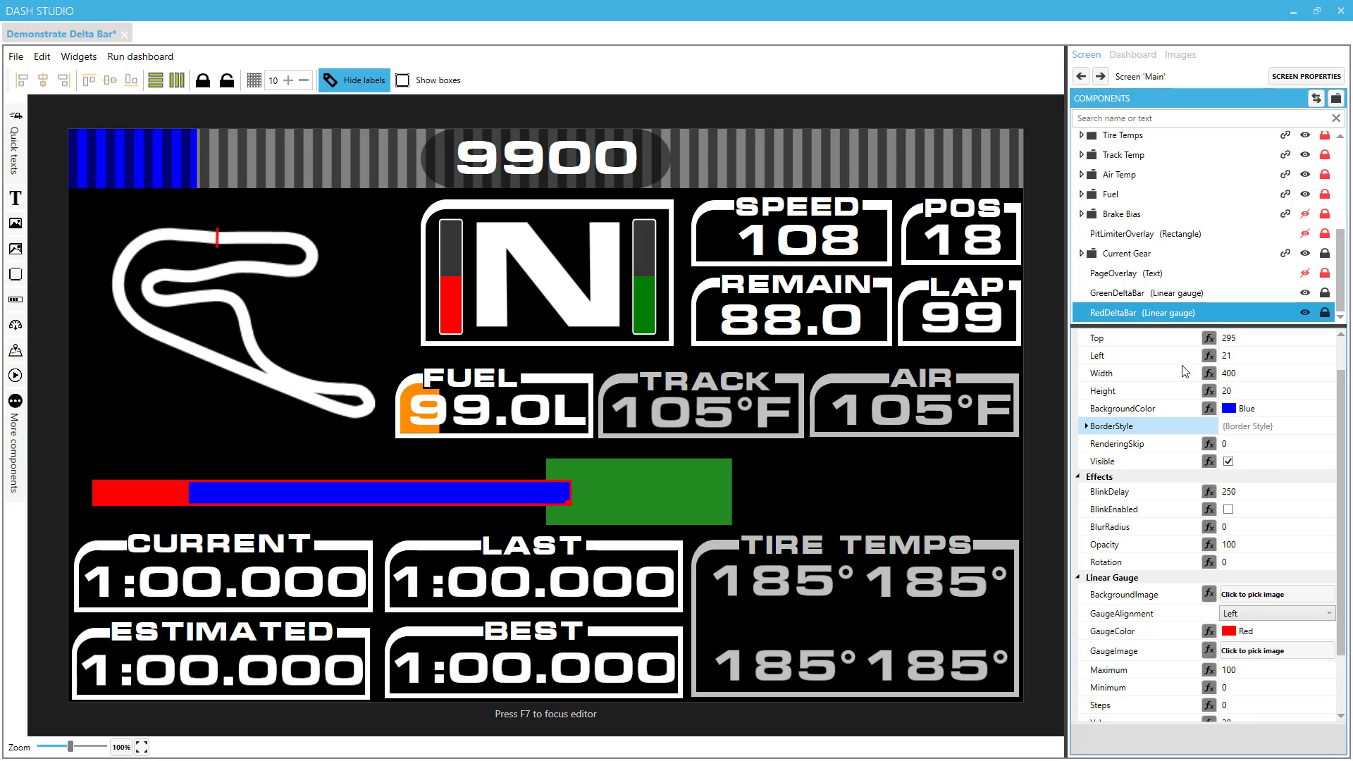
Set RedDeltaBar to top 276, left 10, width 390, height 56.
left_click(1247, 380)
type("276")
key("Tab")
type("10")
key("Tab")
type("390")
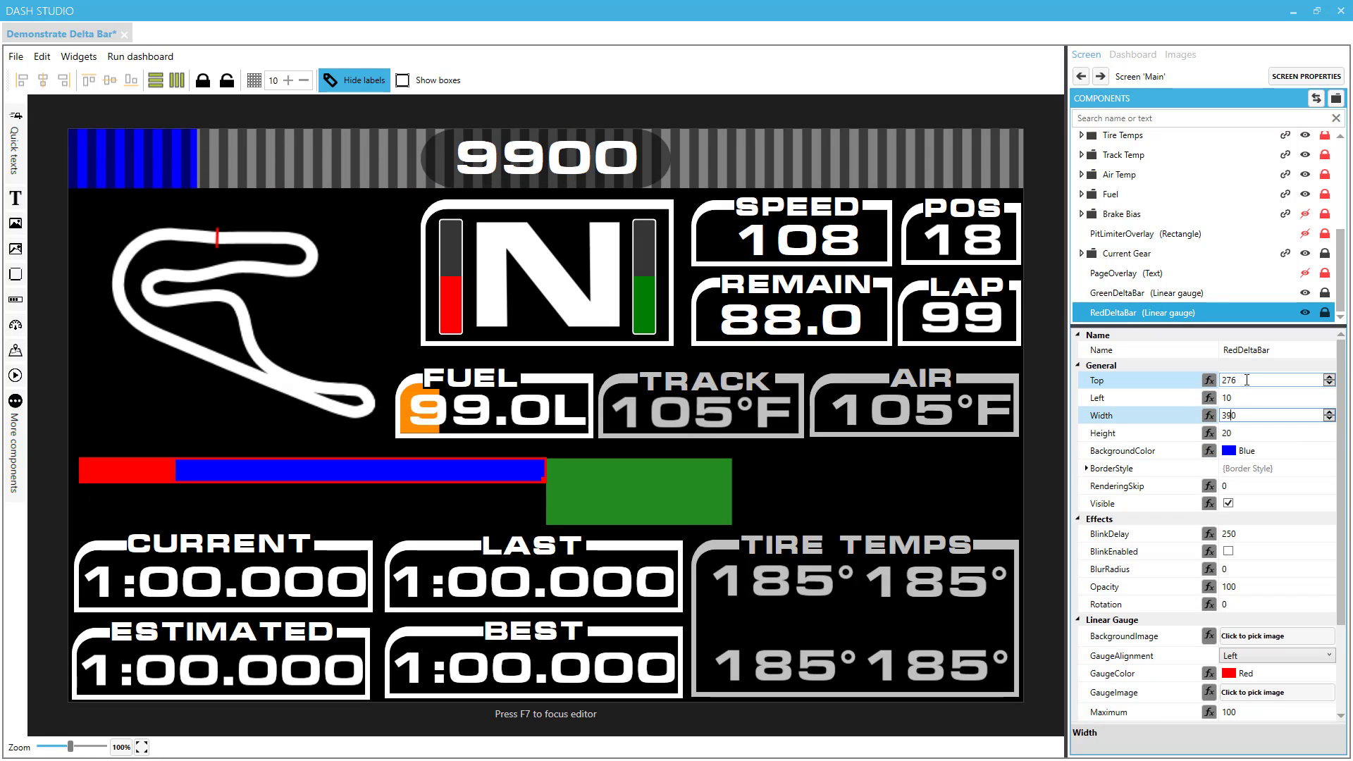
key("Tab")
type("56")
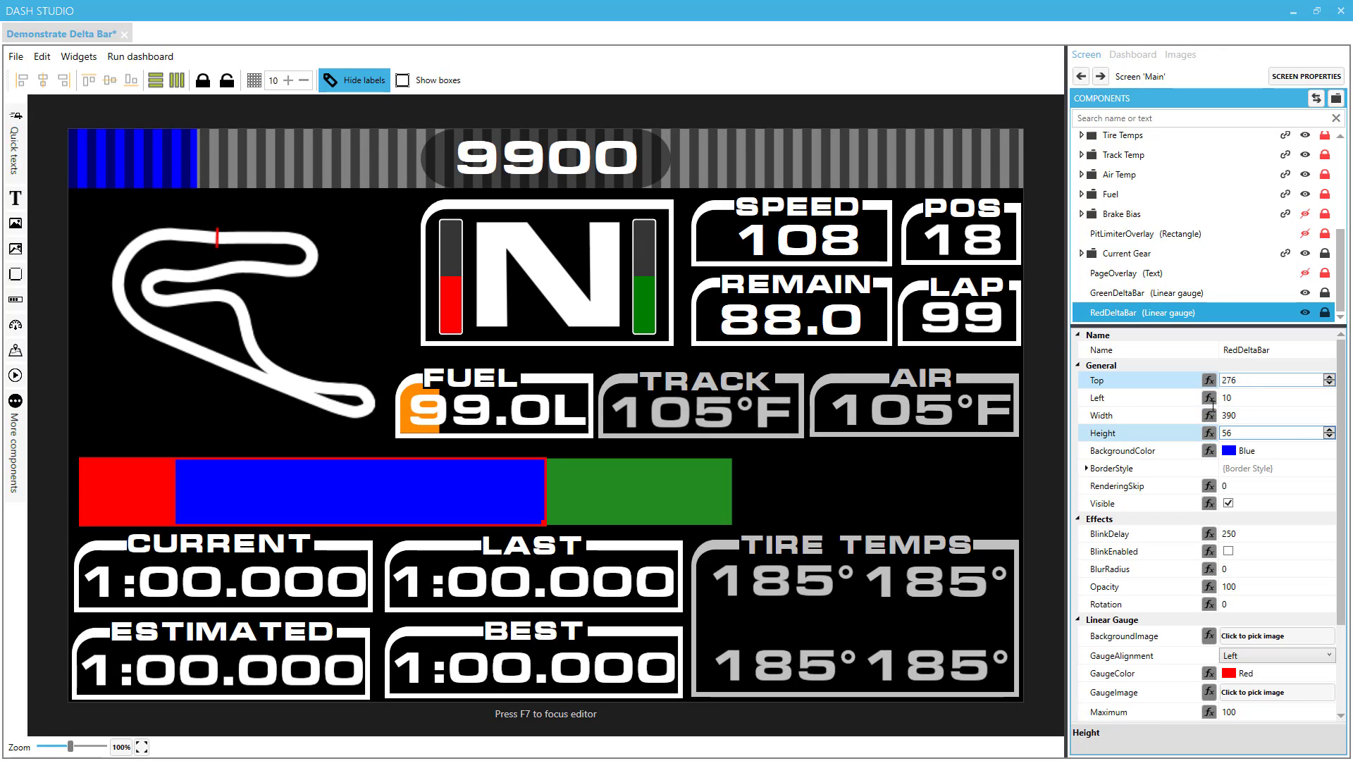
Cycle the canvas selection between the overlapping delta bars, ending on RedDeltaBar.
left_click(651, 510)
left_click(515, 497)
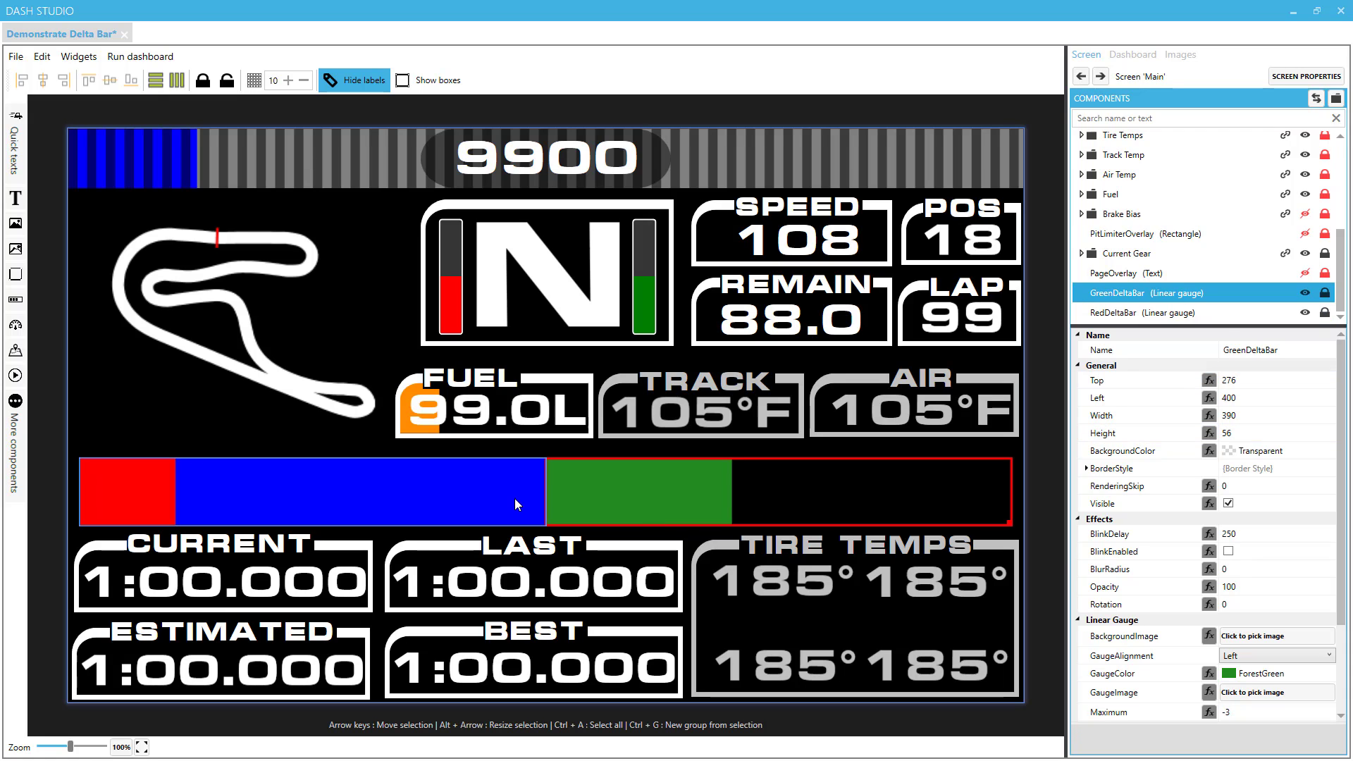
left_click(530, 493)
left_click(529, 487)
left_click(523, 484)
left_click(522, 484)
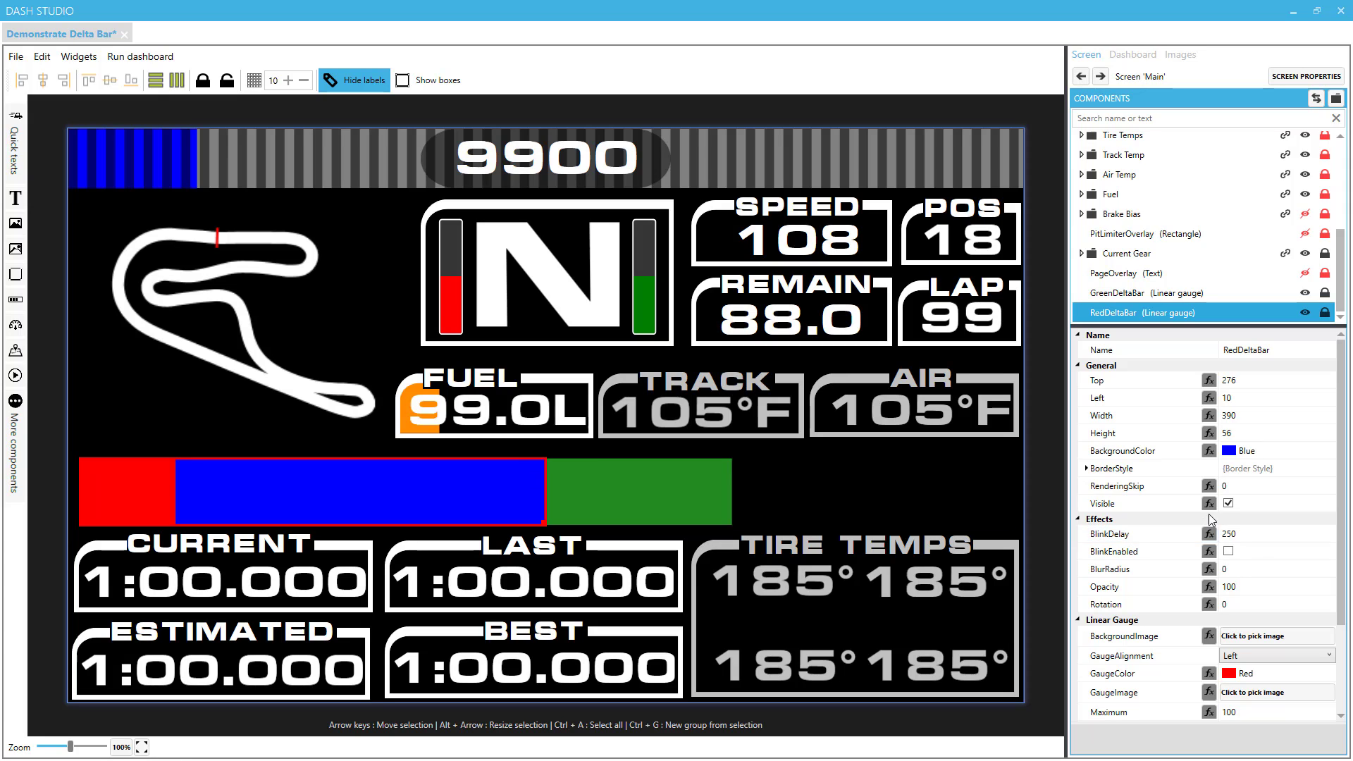
Give RedDeltaBar a transparent background, Crimson fill and Right gauge alignment.
left_click(1329, 450)
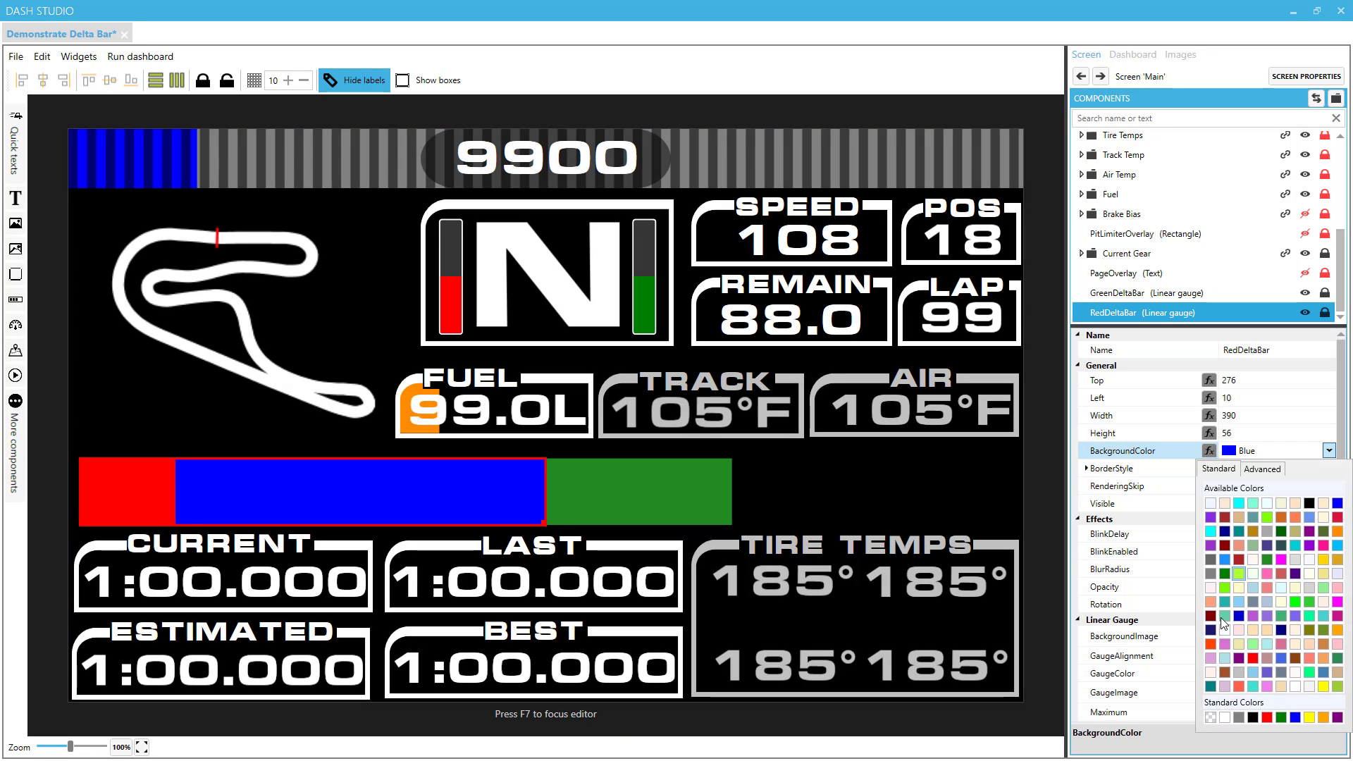
left_click(1211, 716)
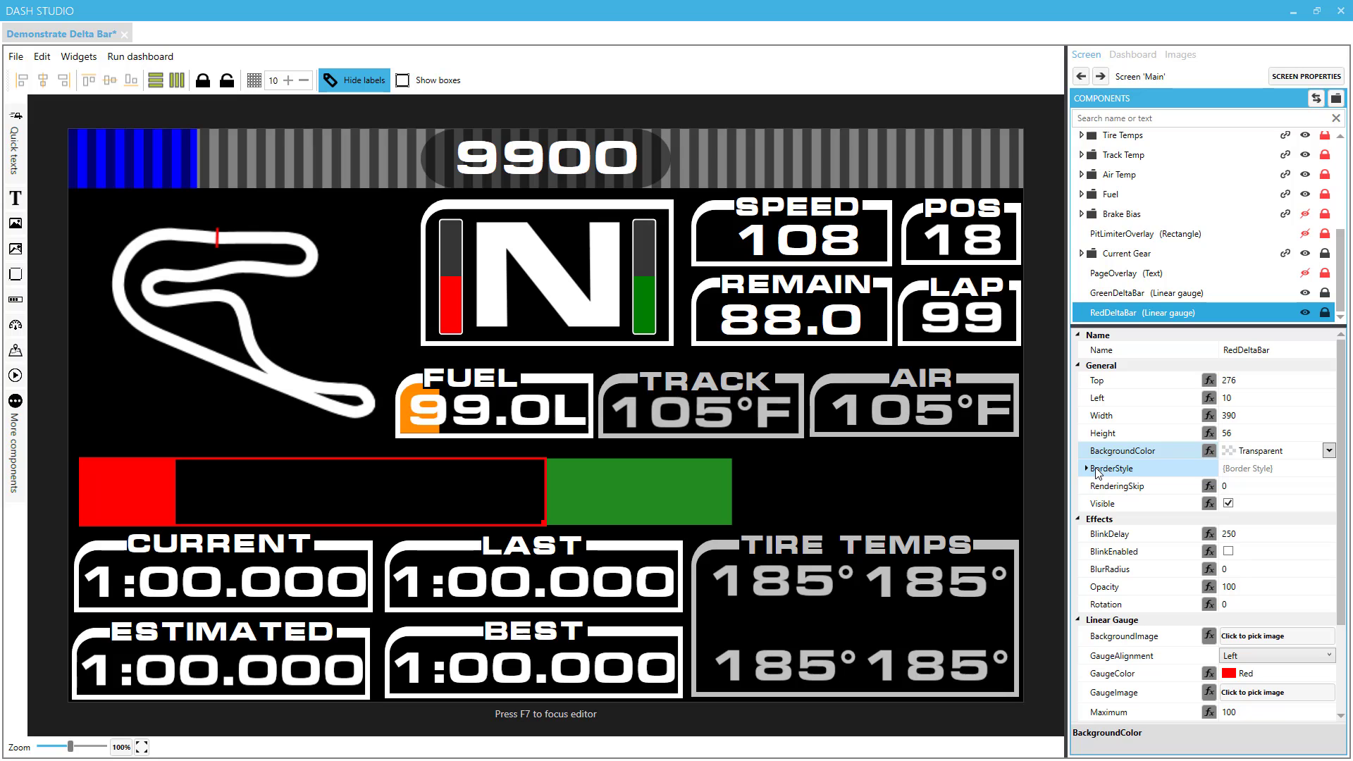
left_click(1329, 674)
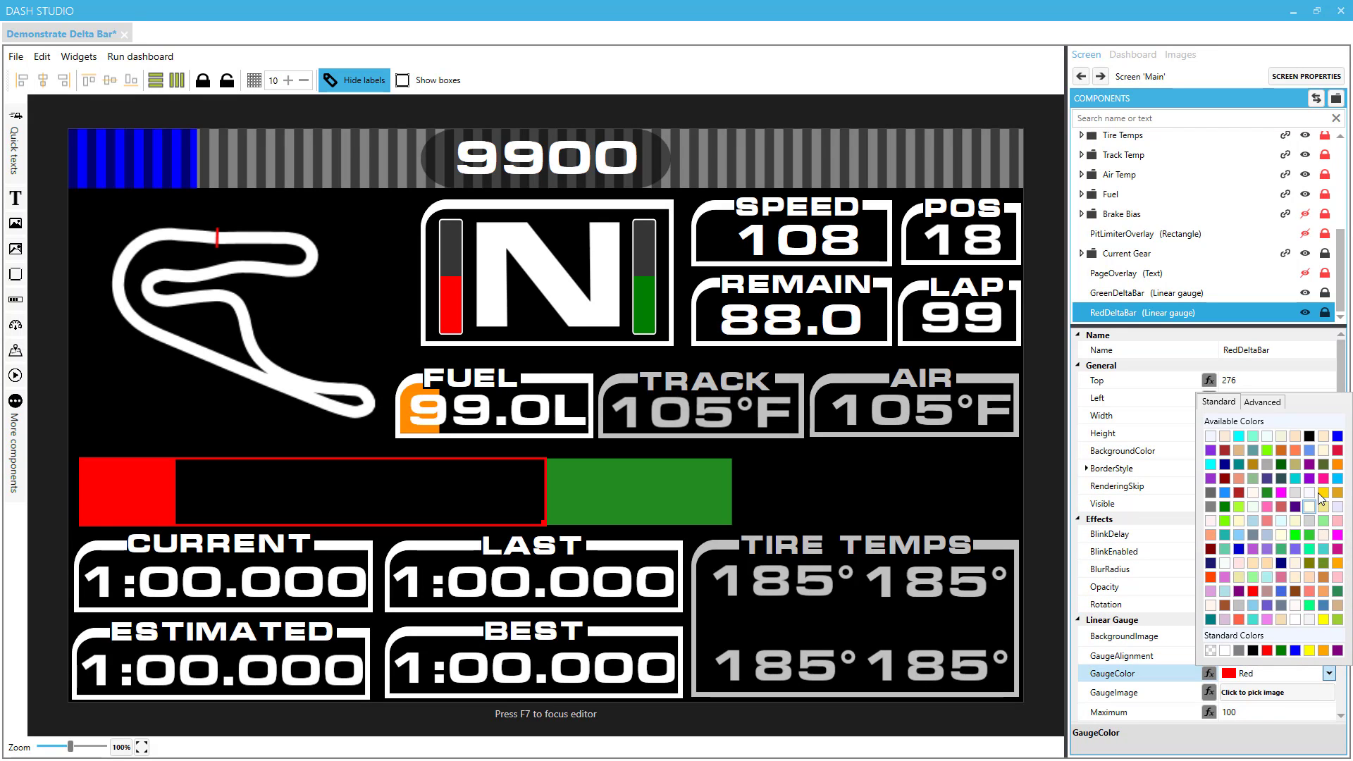
left_click(1338, 450)
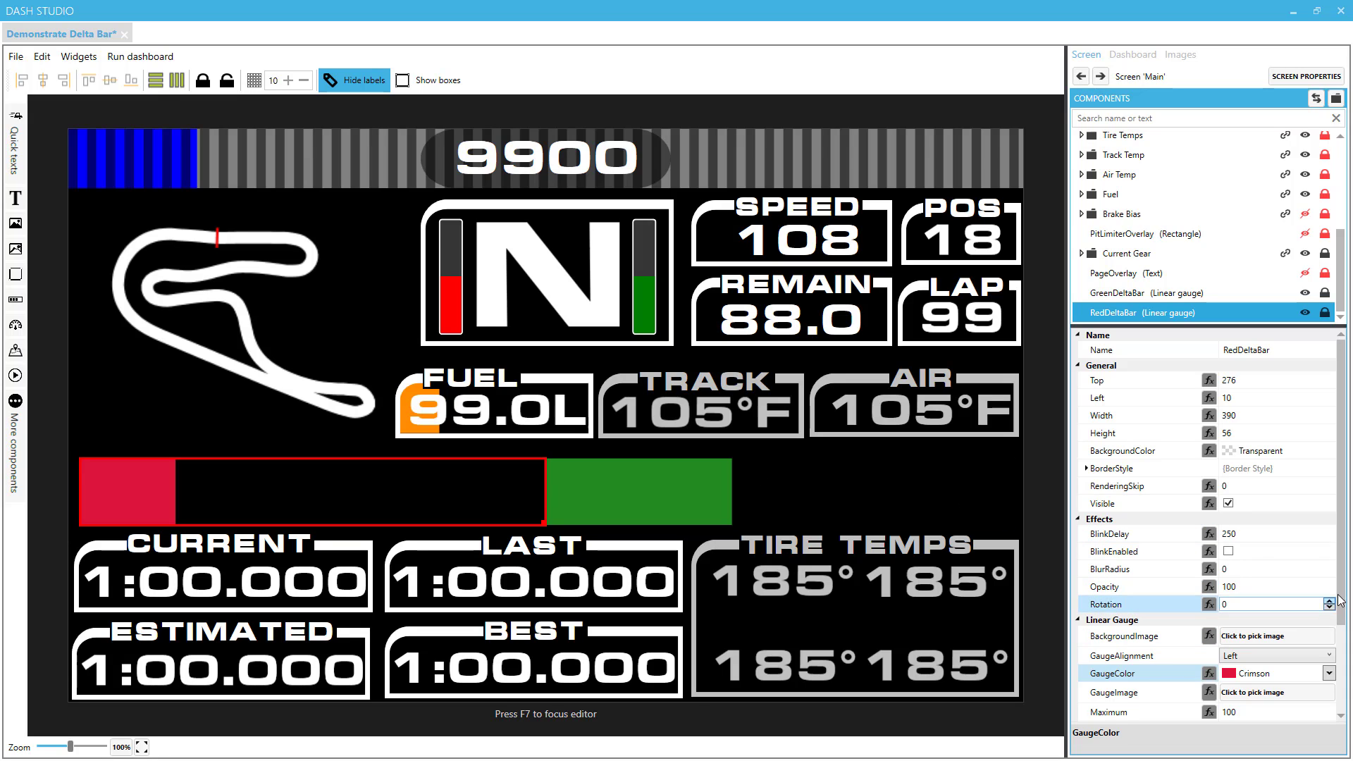
left_click_drag(1347, 587, 1339, 698)
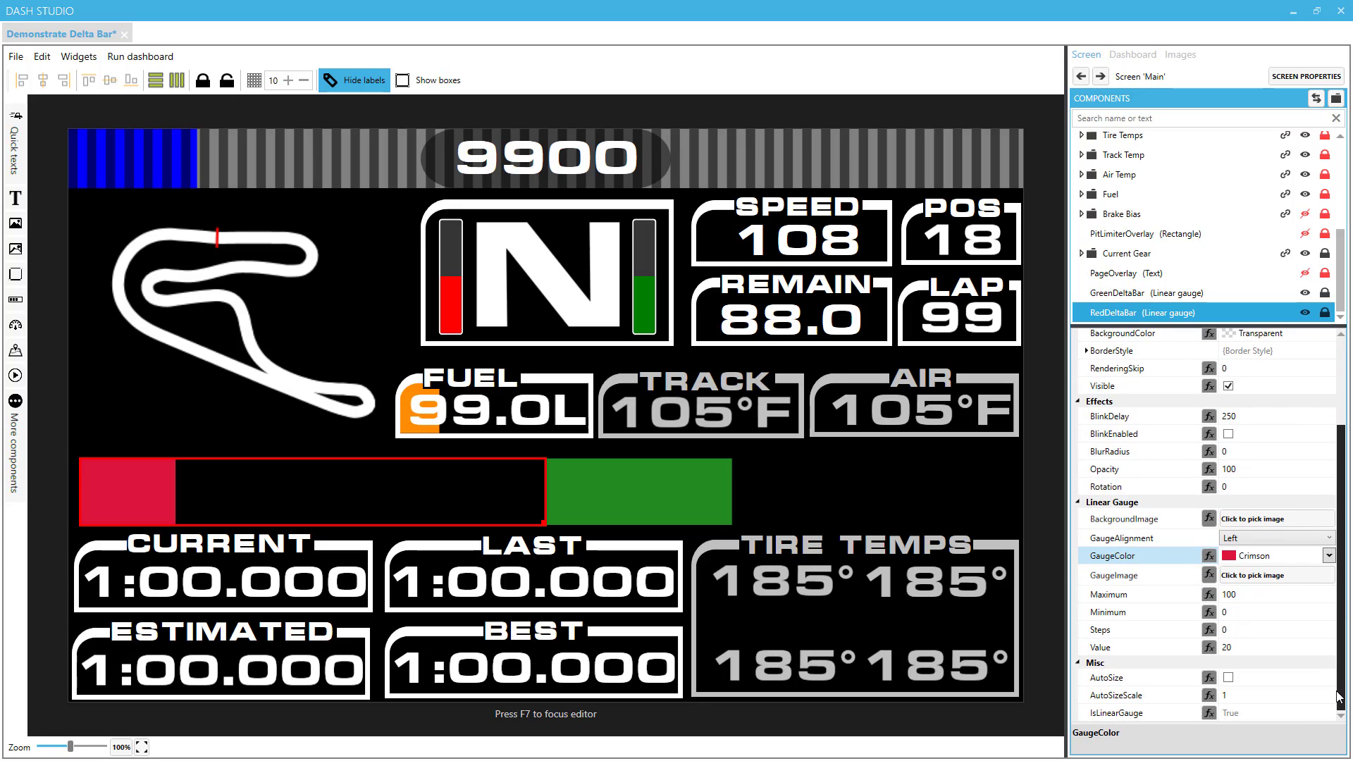
left_click(1308, 538)
left_click(1253, 586)
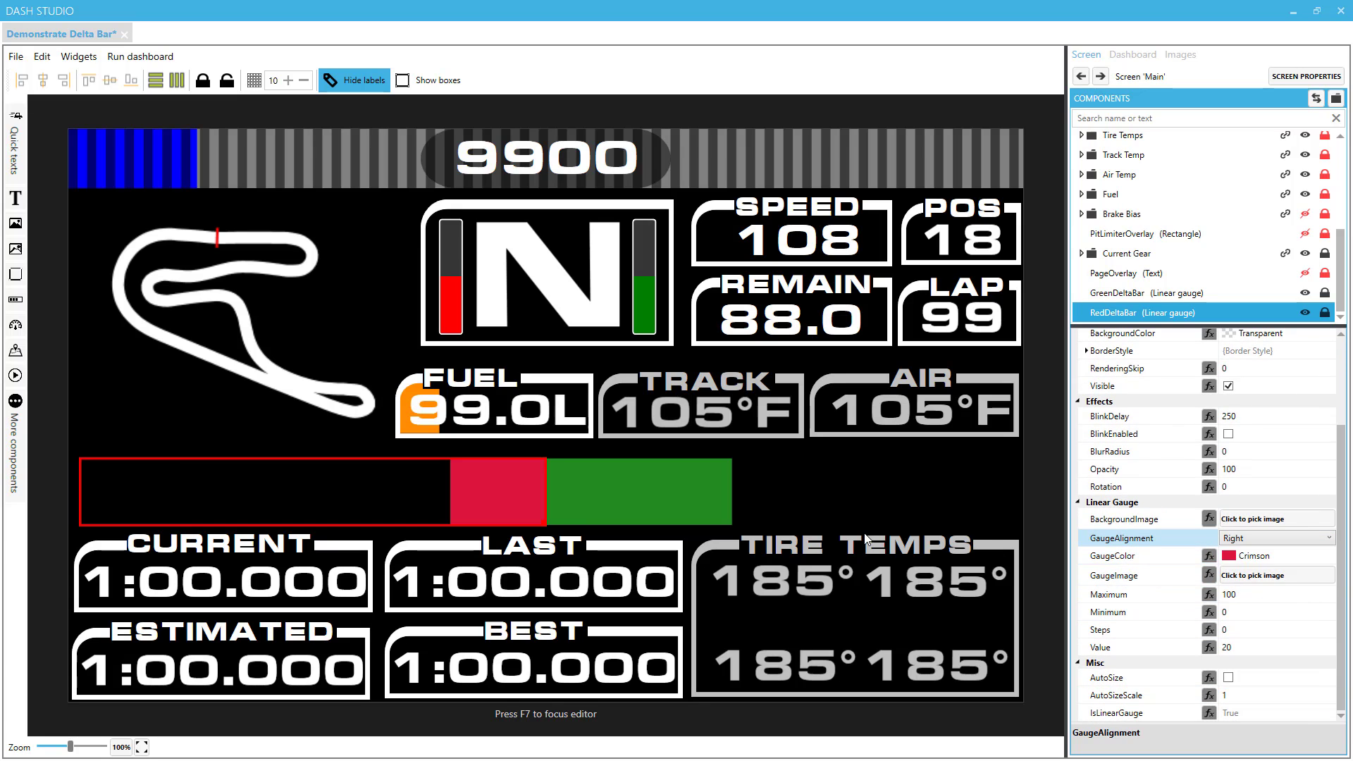
Set RedDeltaBar's Maximum to 3.
left_click(1254, 596)
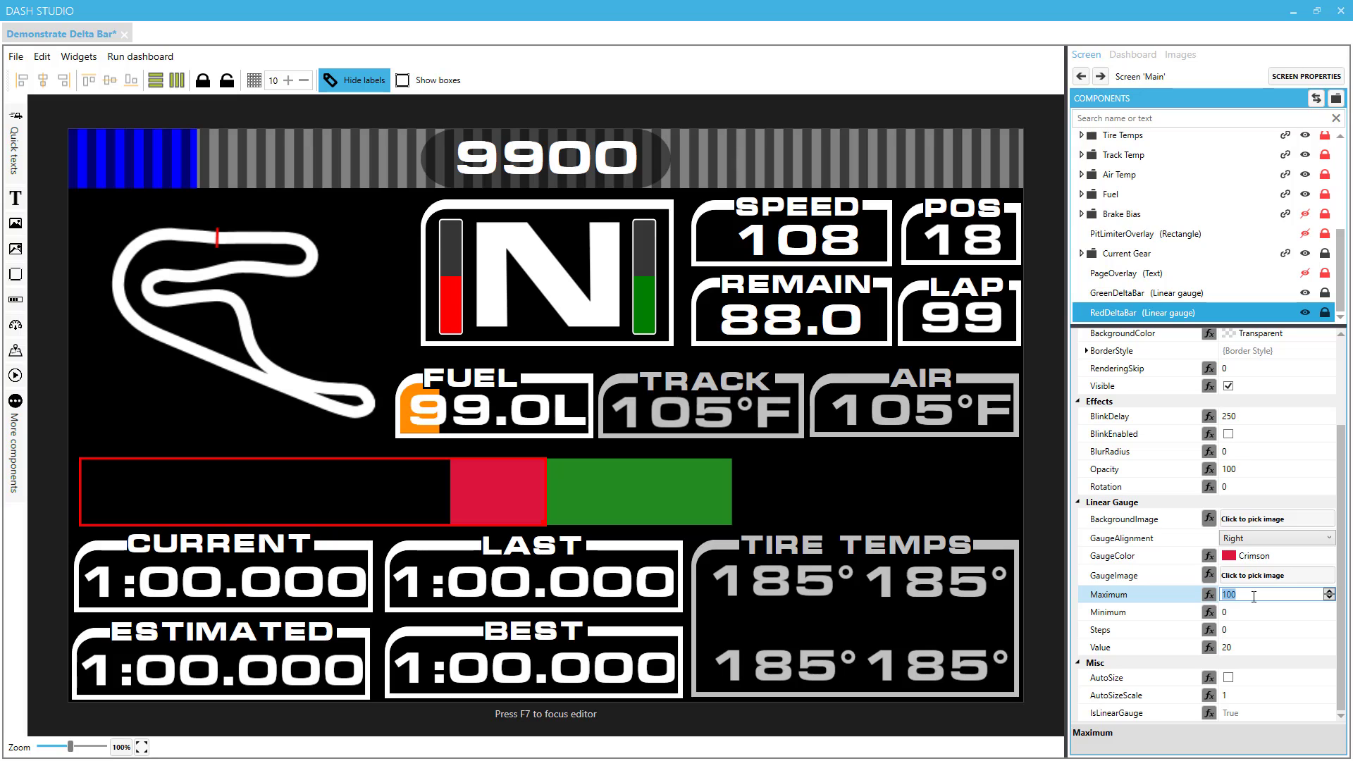
type("3")
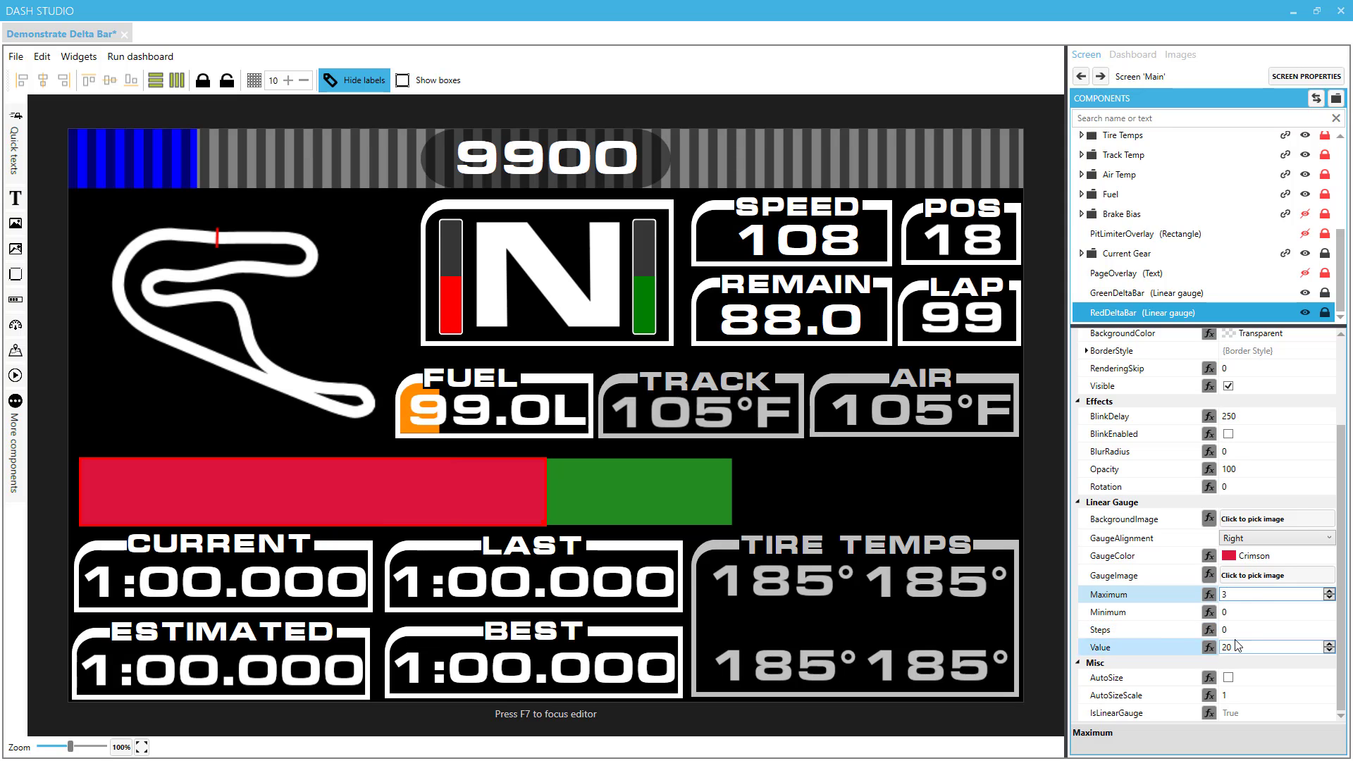
left_click(1243, 614)
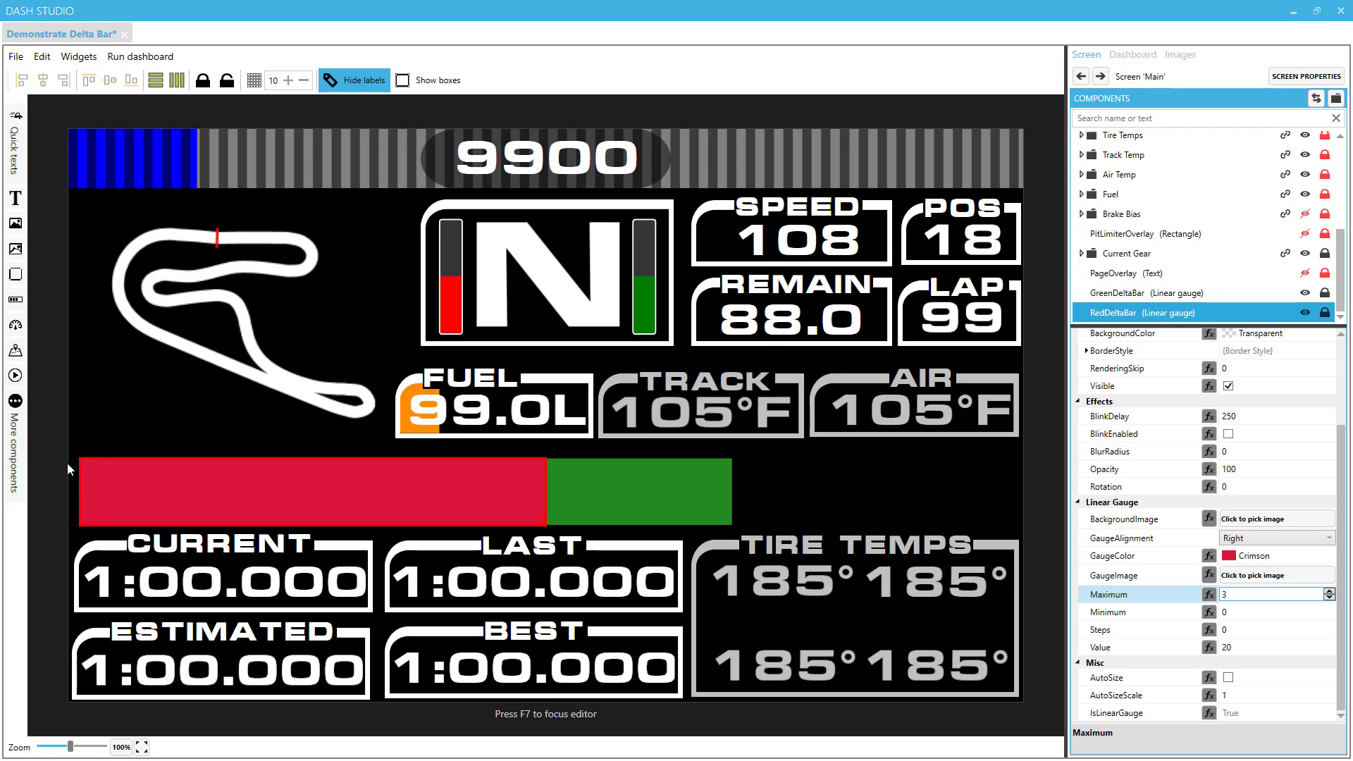
double_click(1233, 594)
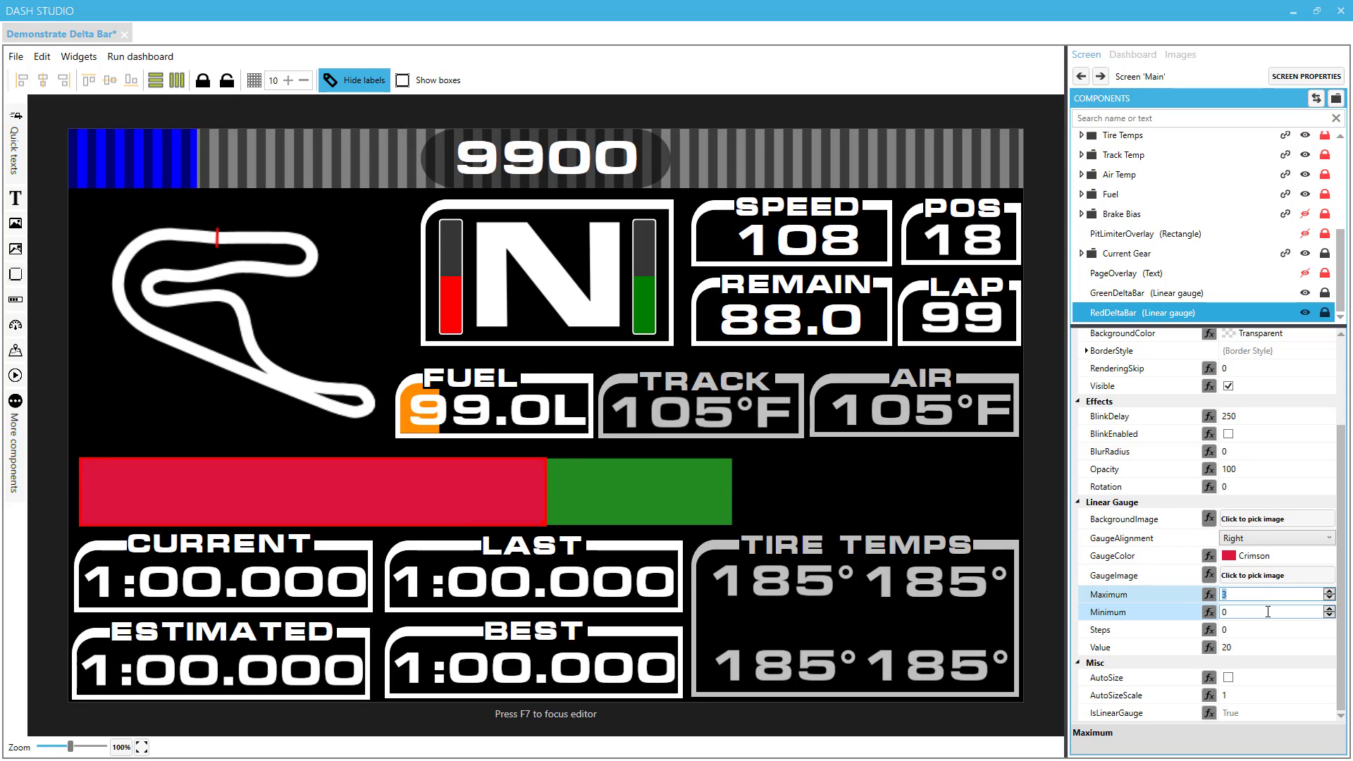
type("5")
key("BackSpace")
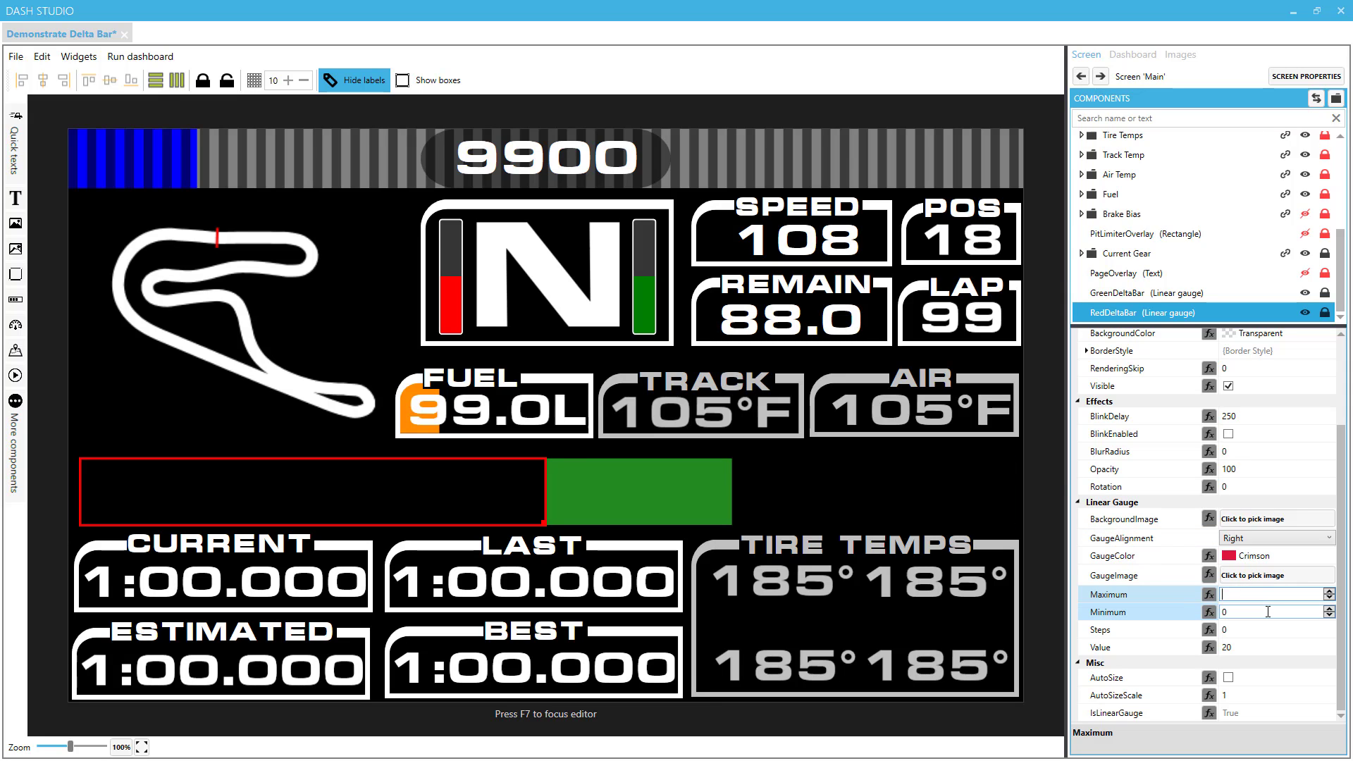
type("3")
Set RedDeltaBar's test Value to 1.2 and reselect it to check the fill.
double_click(1251, 647)
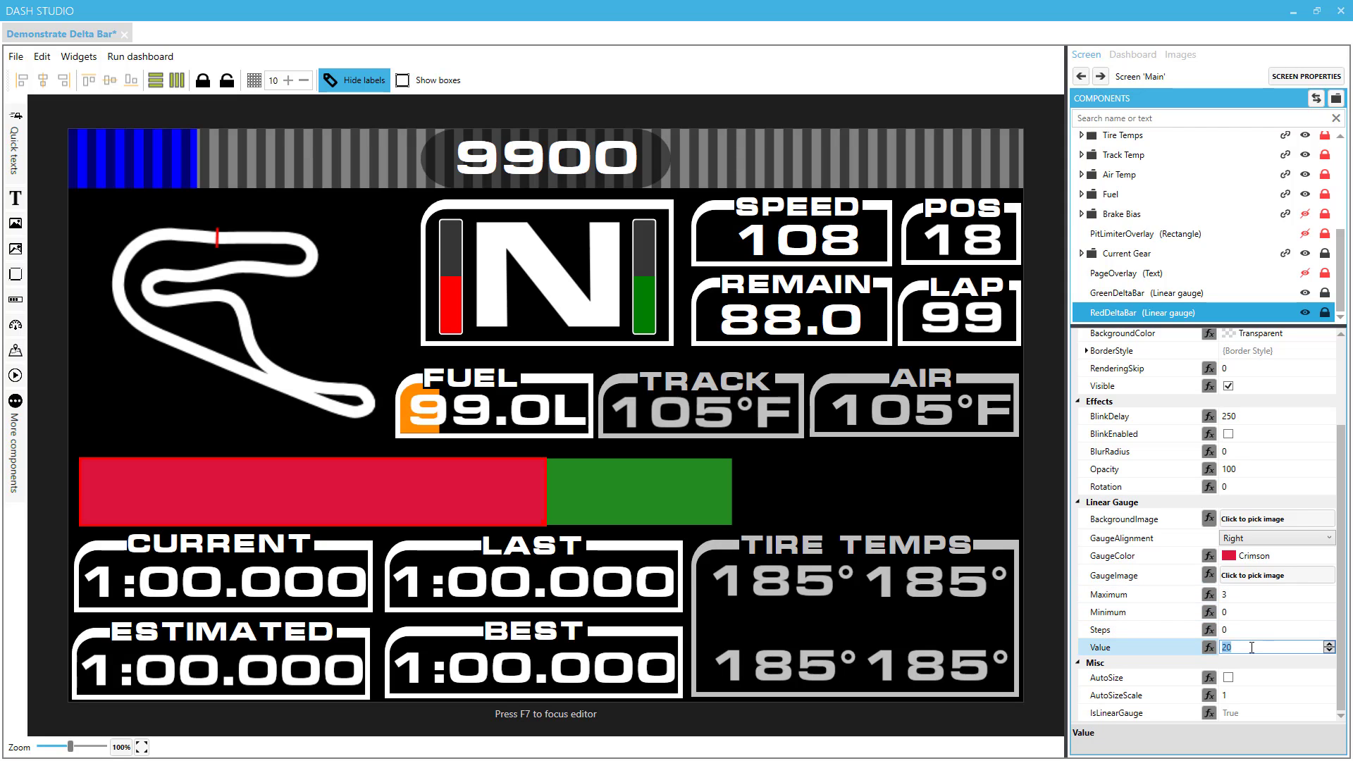
type("1.2")
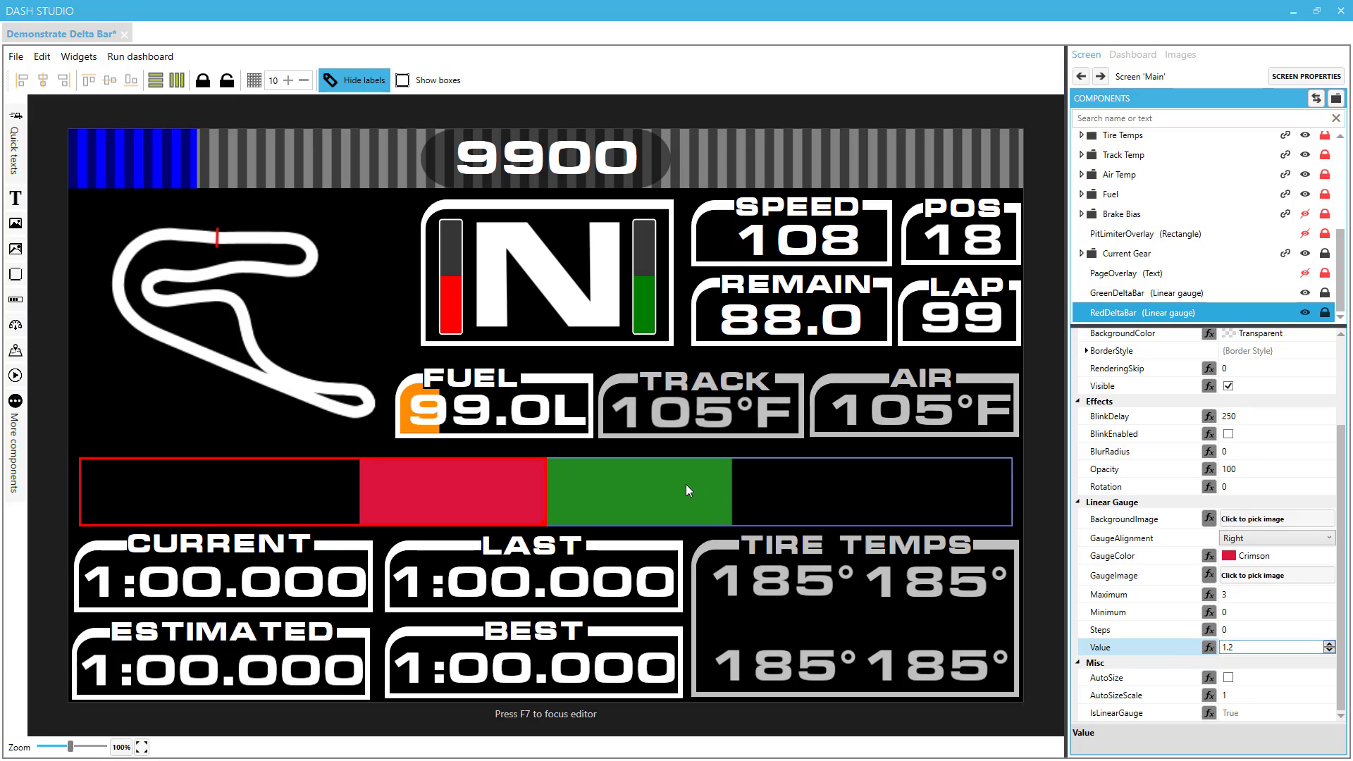
left_click(582, 509)
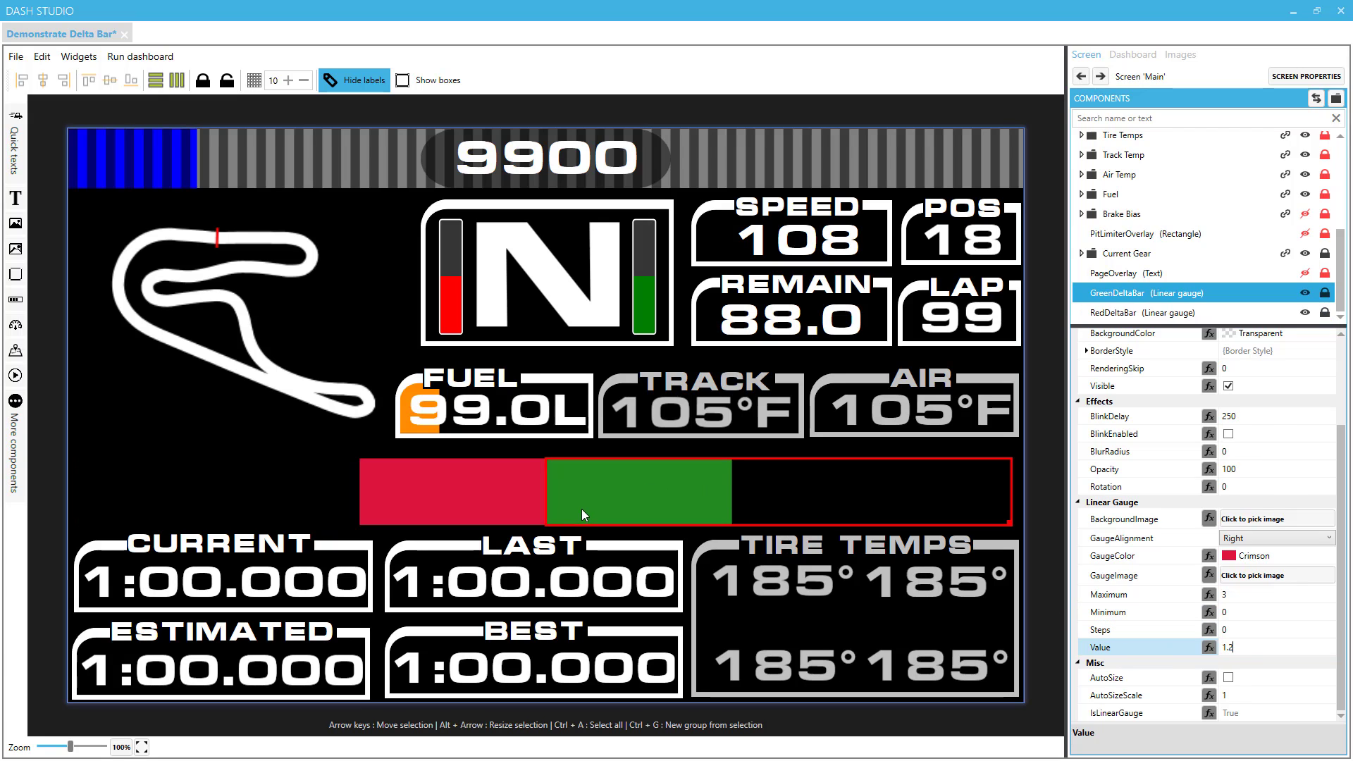
left_click(512, 496)
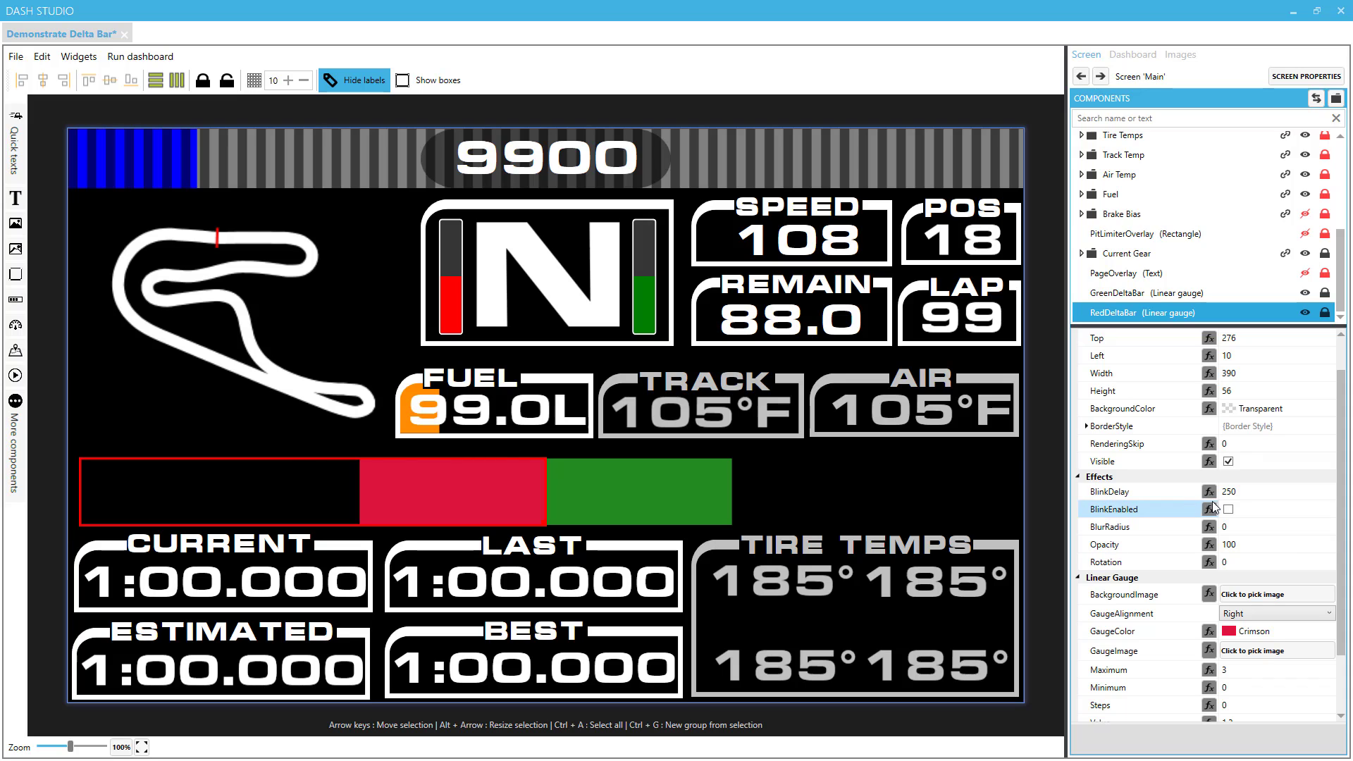
scroll(1239, 503, "down", 3)
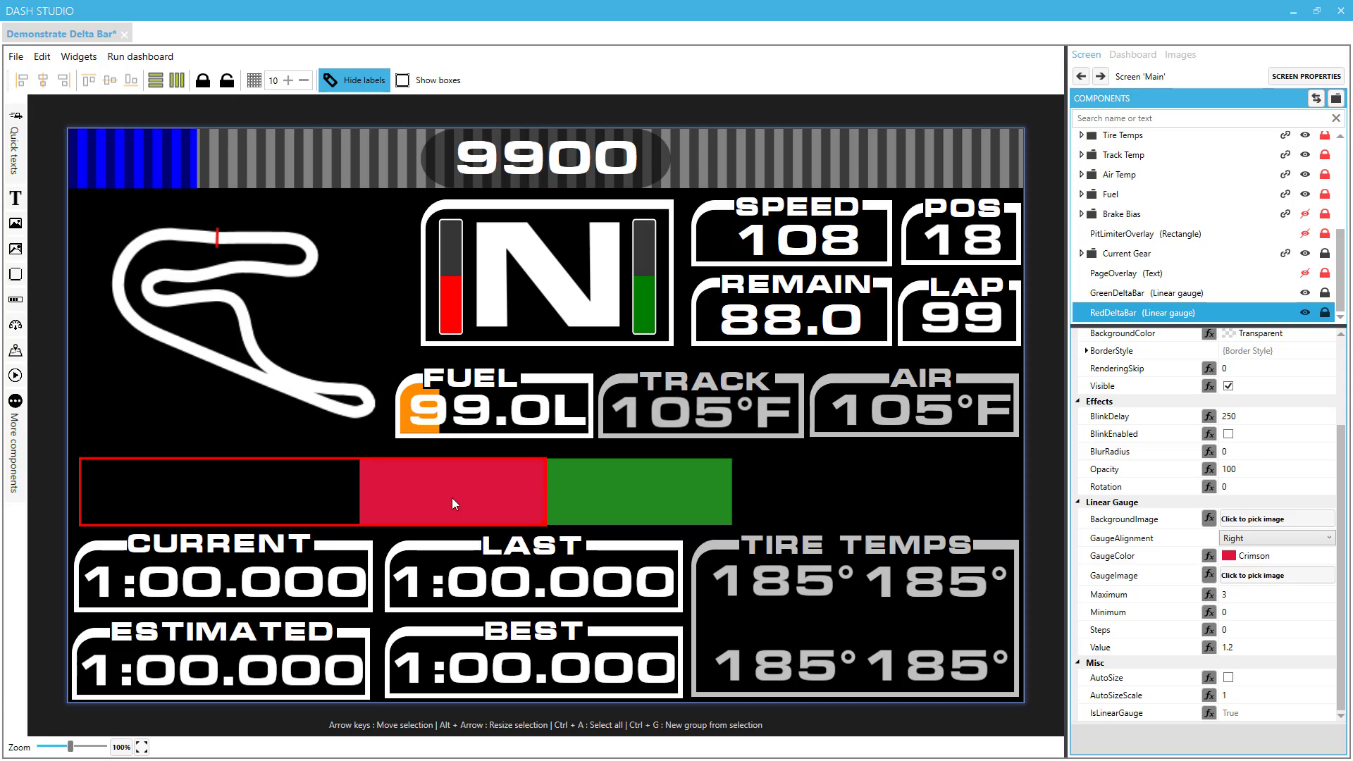
scroll(1076, 558, "up", 2)
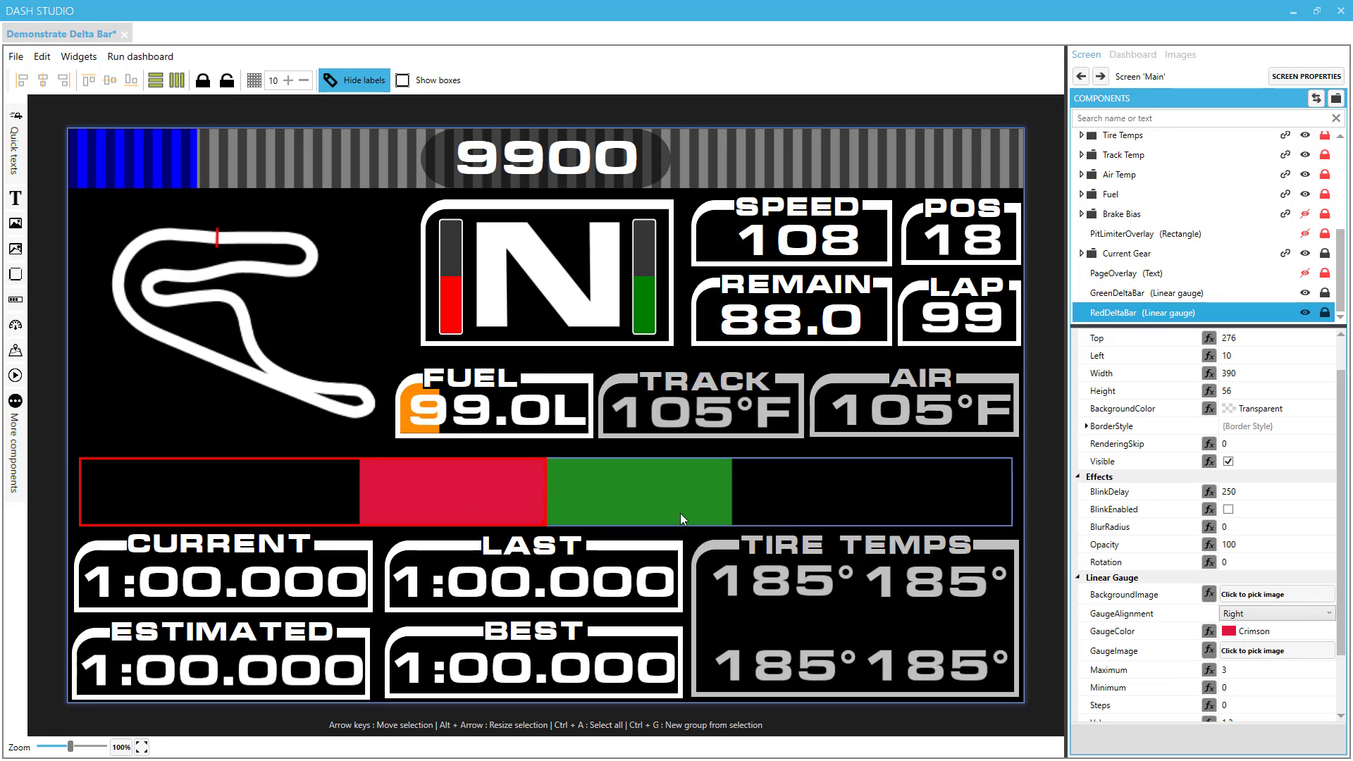
scroll(1334, 481, "down", 2)
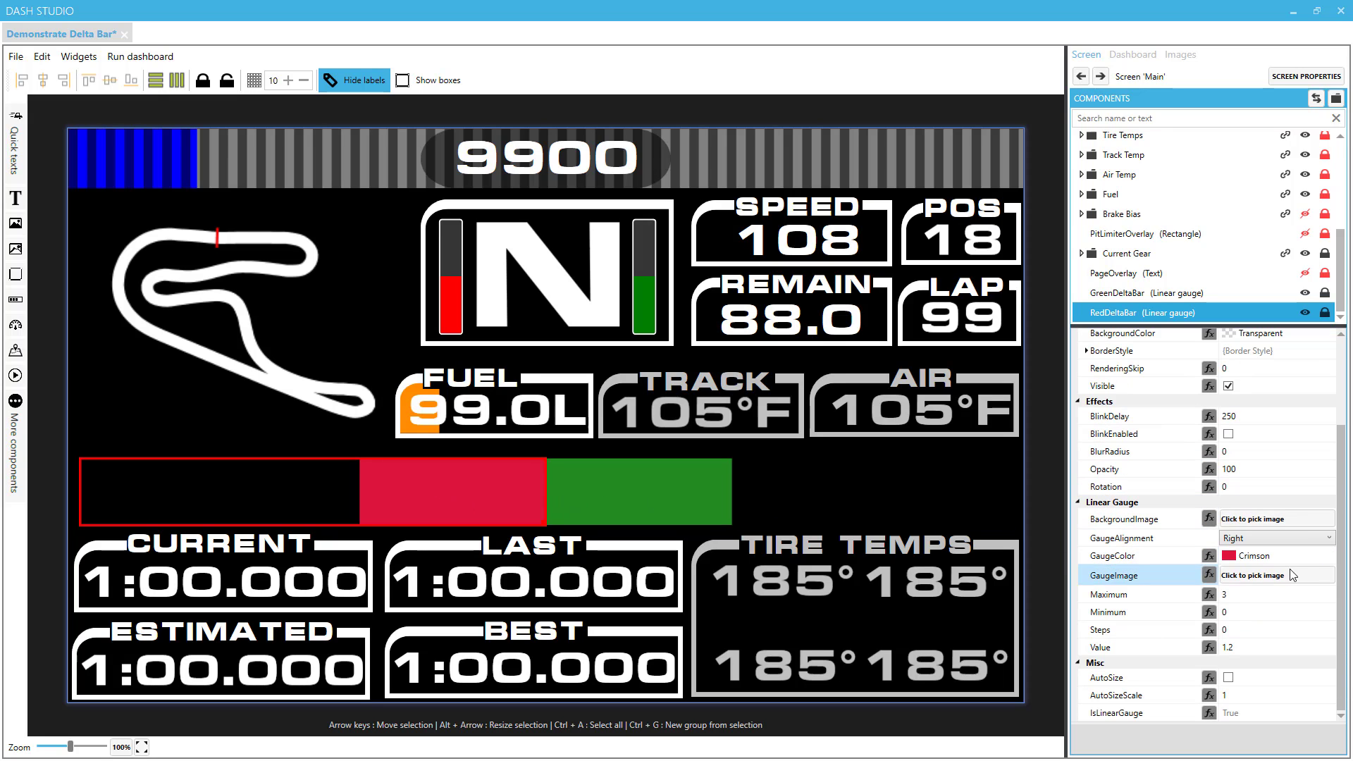
Bind RedDeltaBar's Value to the computed formula [PersistantTrackerPlugin.SessionBestLiveDeltaSeconds].
left_click(1209, 648)
left_click(730, 275)
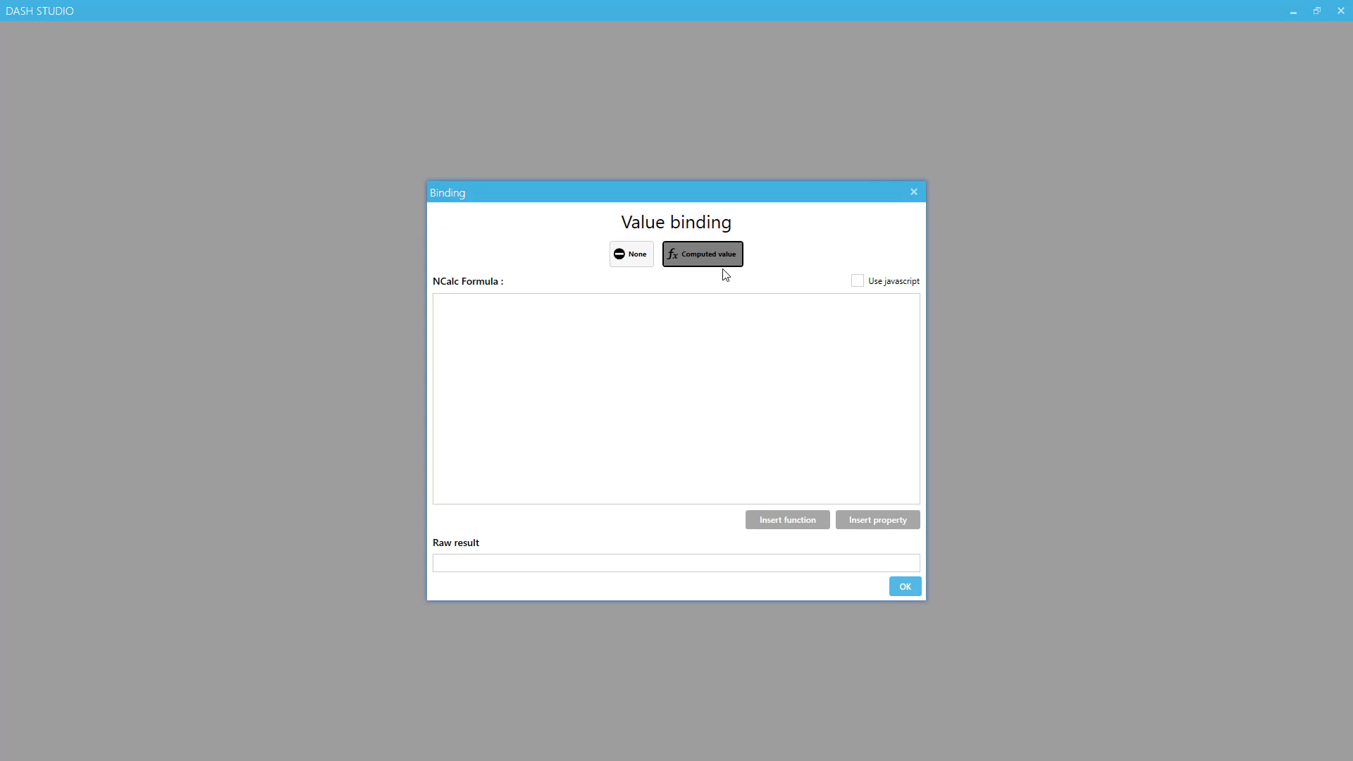
left_click(870, 520)
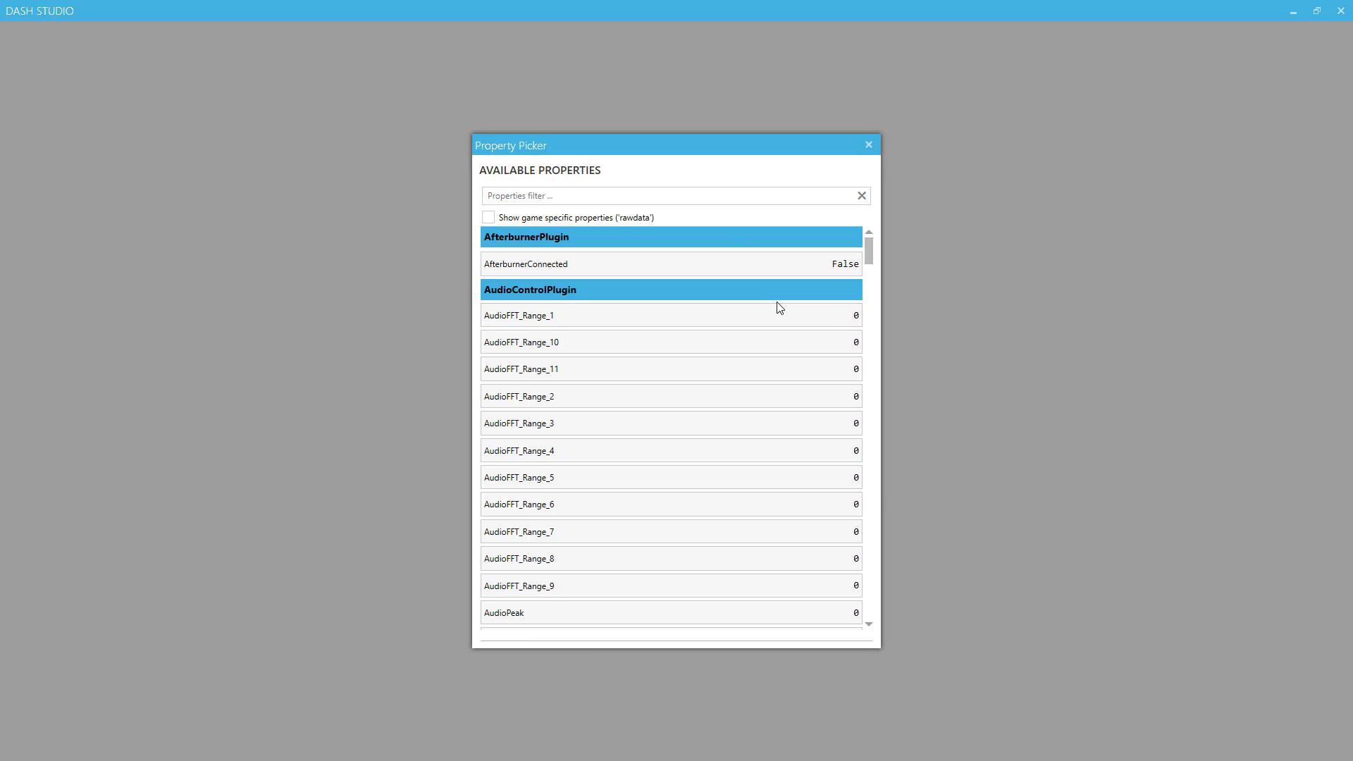
left_click(713, 200)
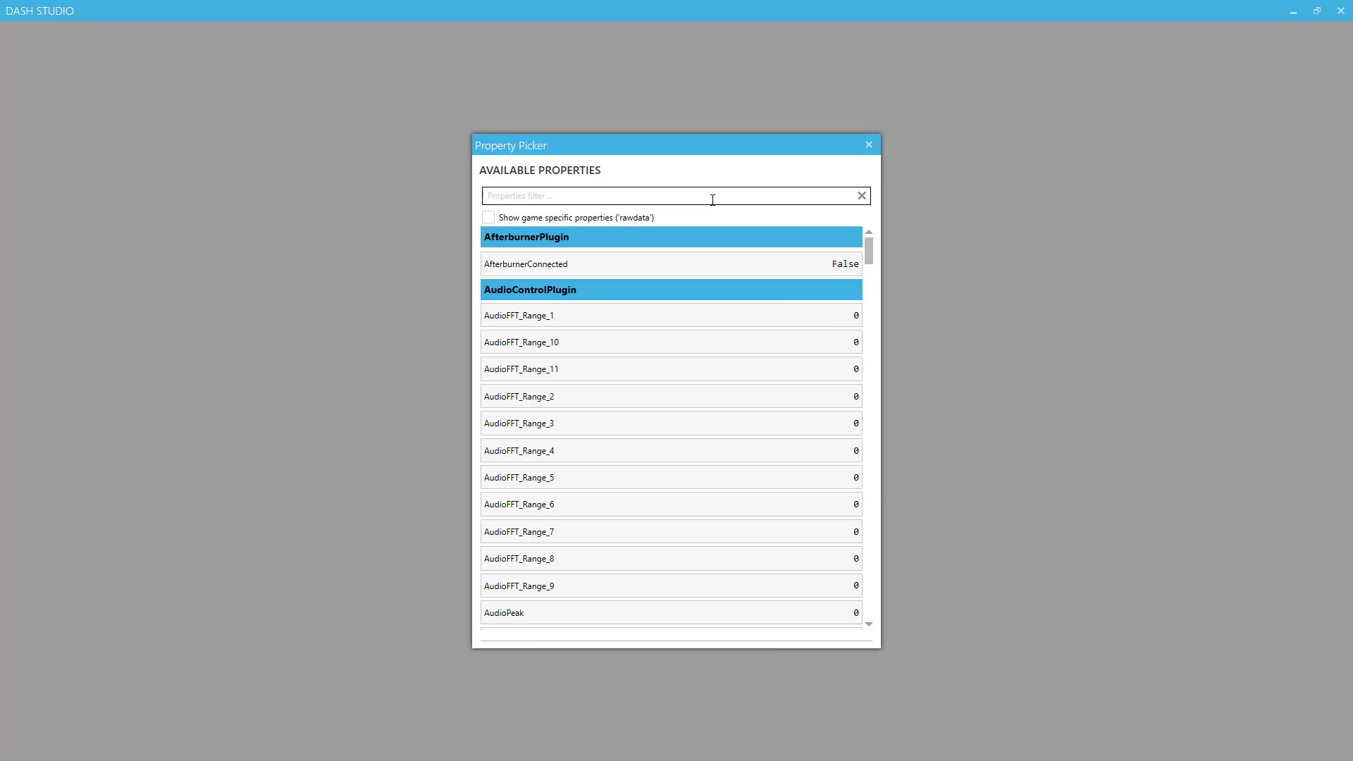
type("delta")
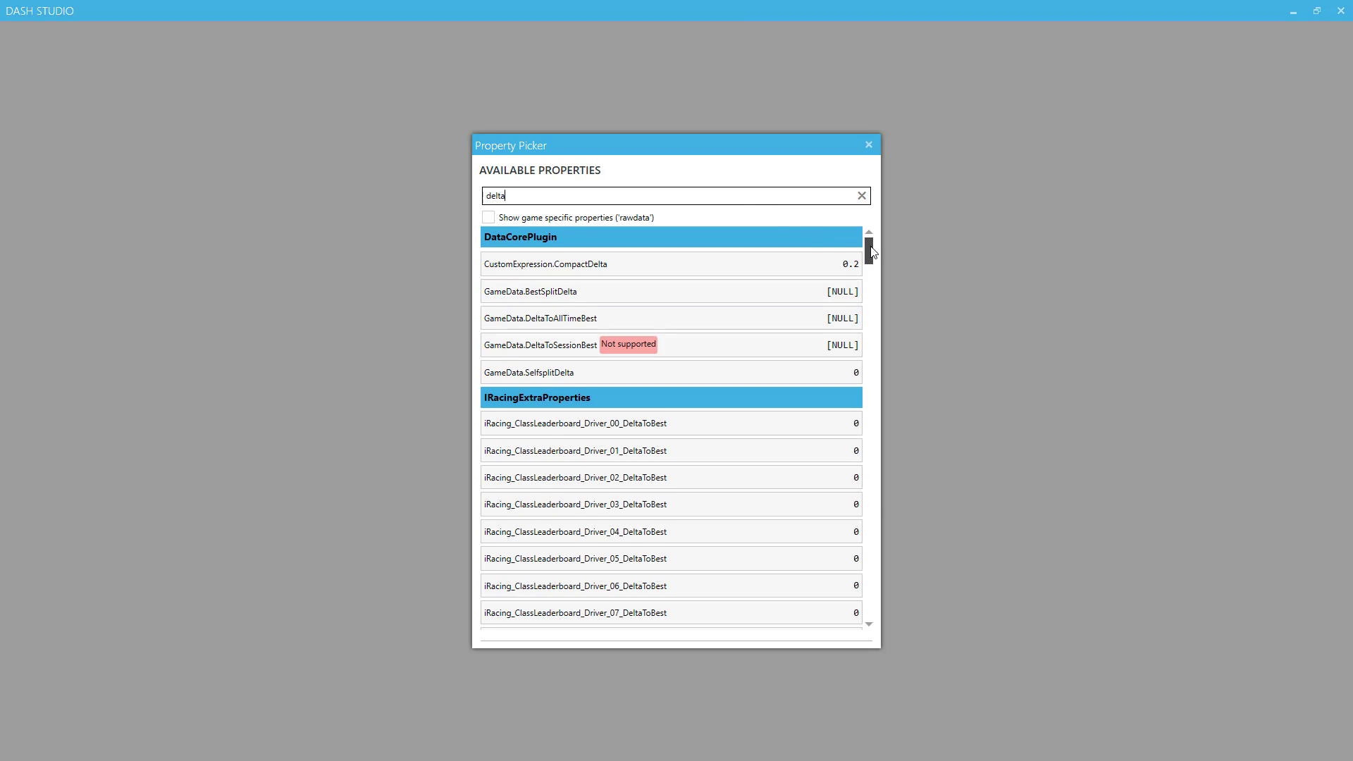
left_click_drag(869, 250, 890, 629)
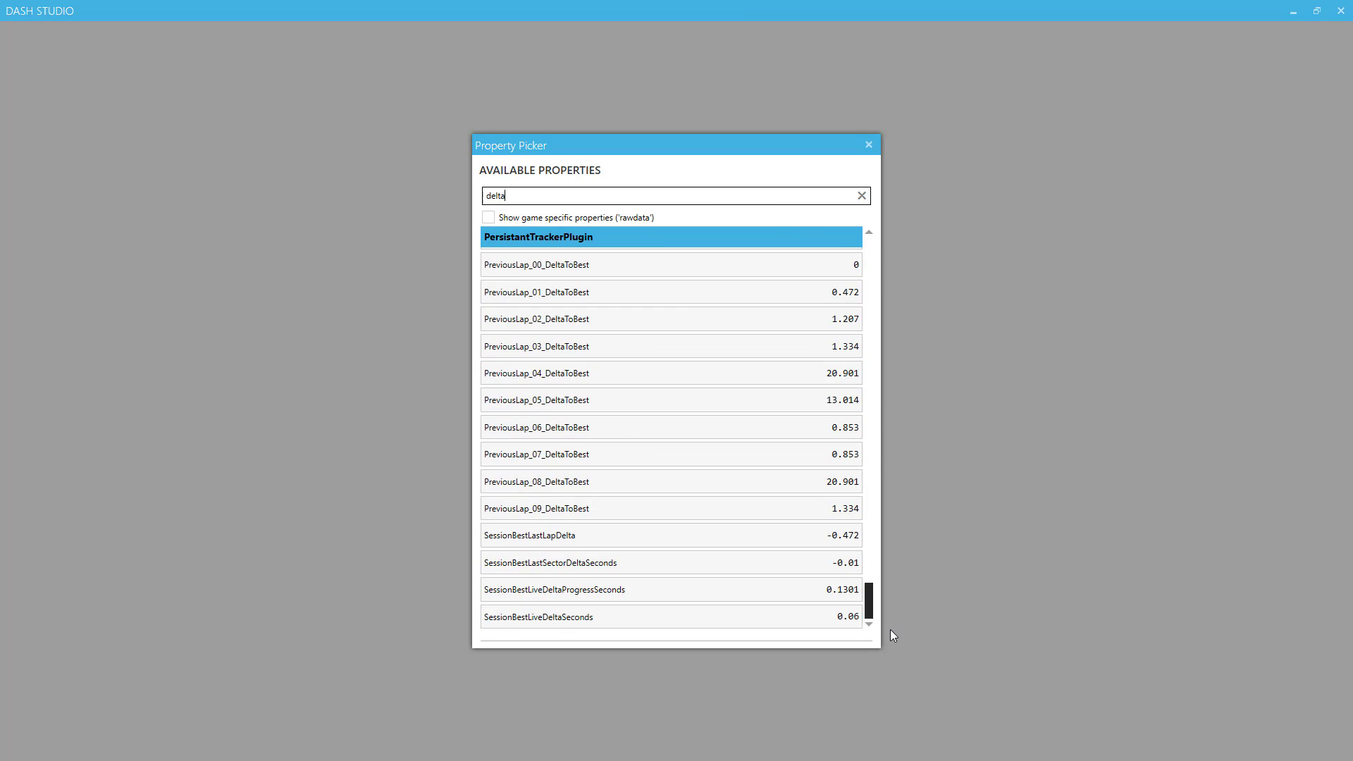
left_click(606, 620)
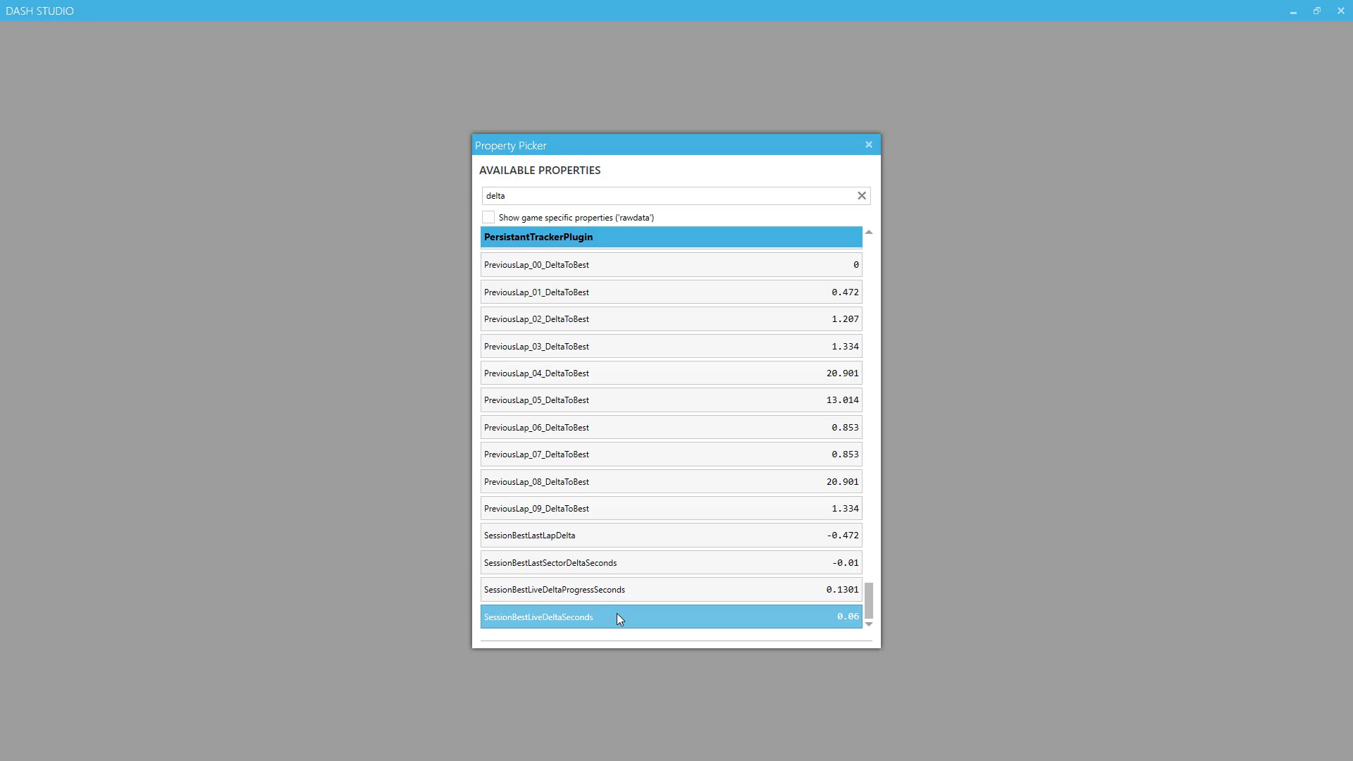
double_click(612, 617)
left_click(716, 321)
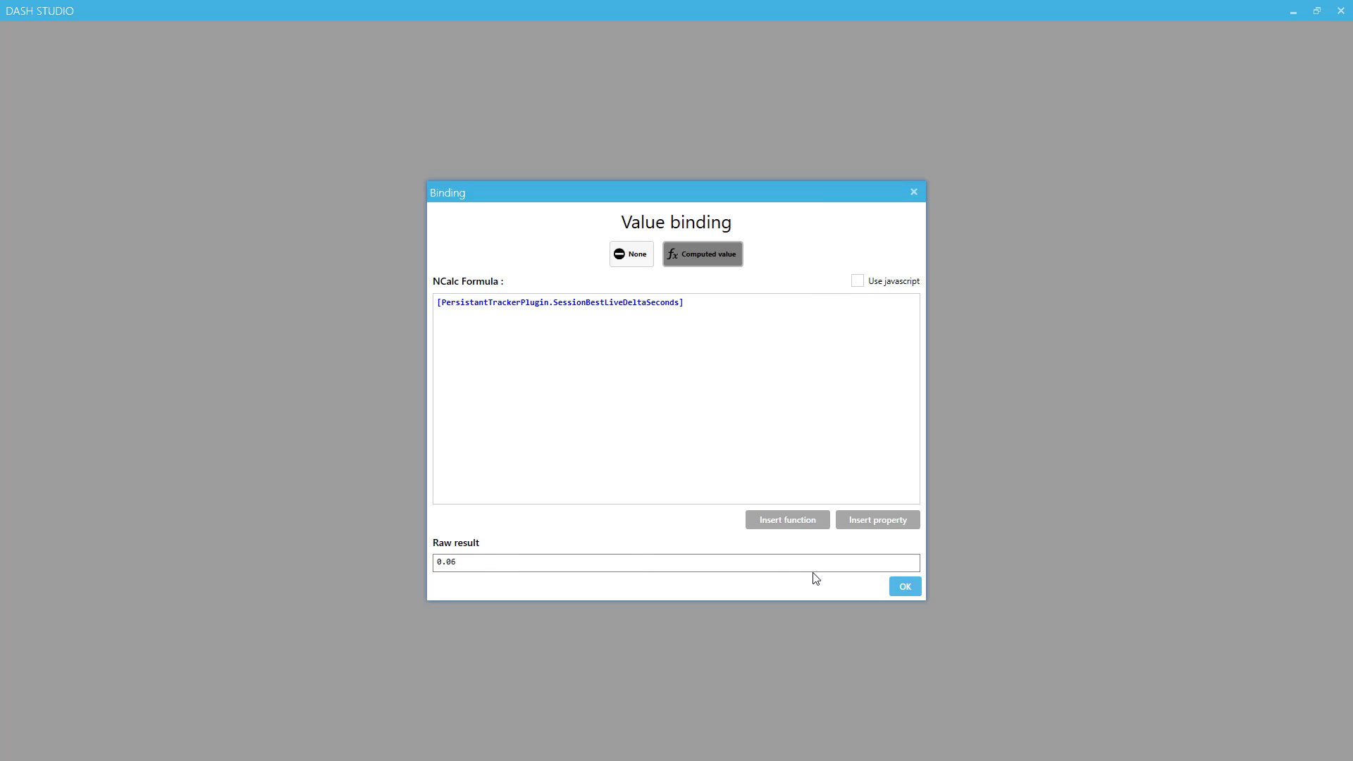
left_click(905, 586)
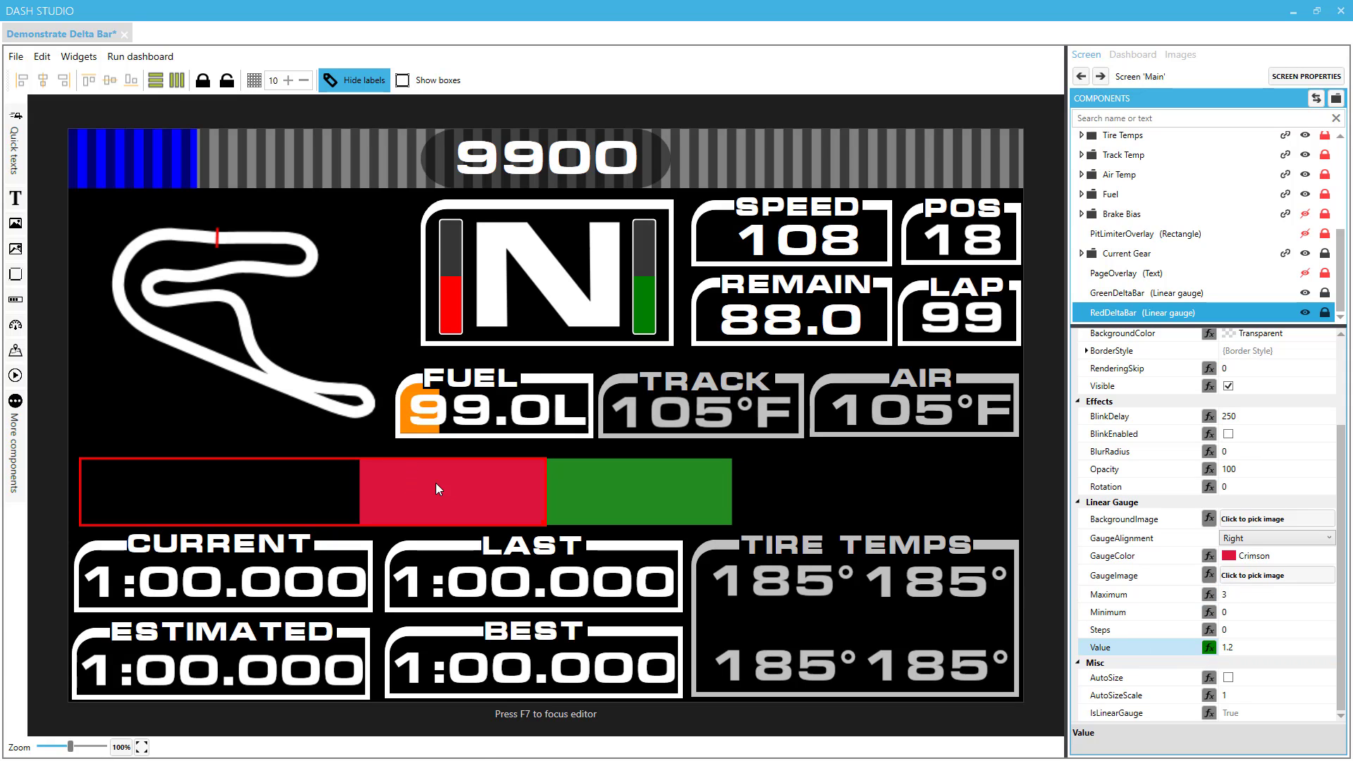
Bind GreenDeltaBar's Value to the computed property PersistantTrackerPlugin.SessionBestLiveDeltaSeconds.
left_click(674, 483)
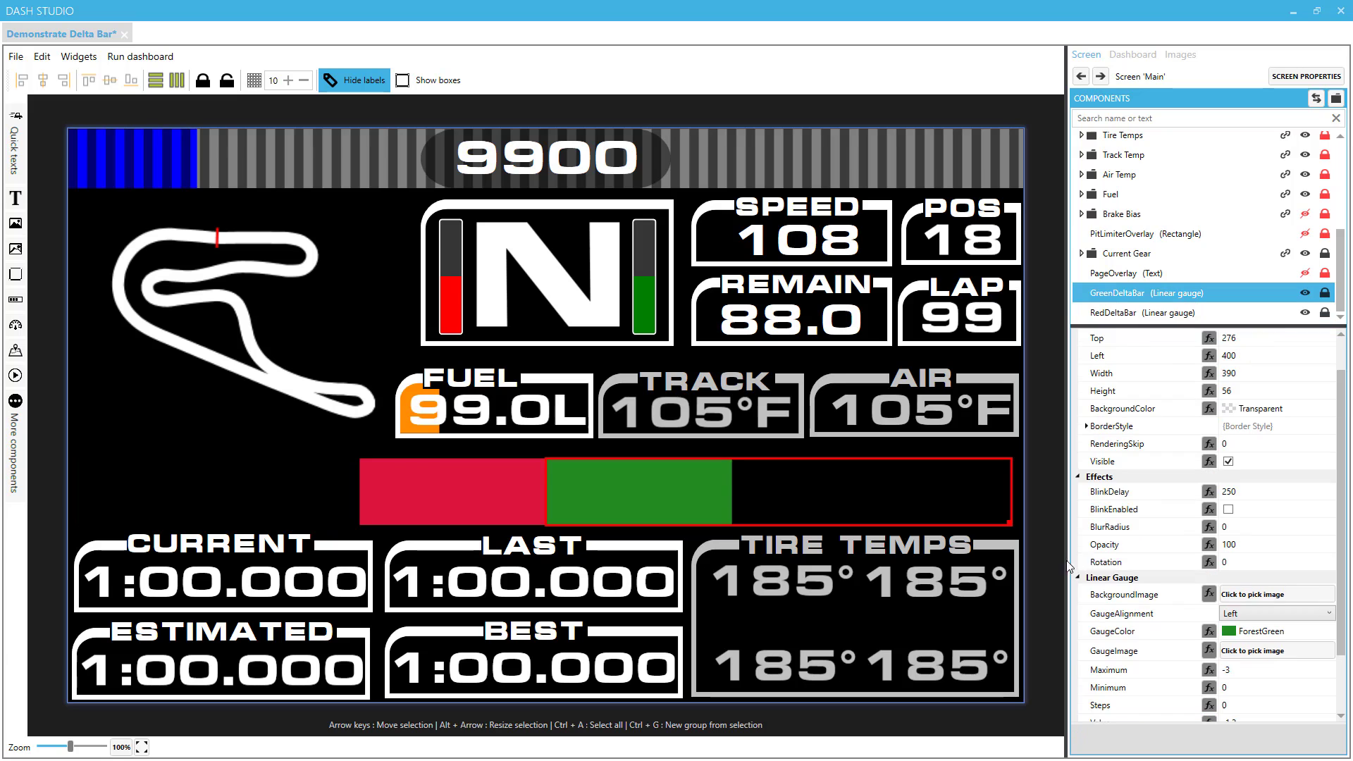
scroll(1196, 577, "down", 2)
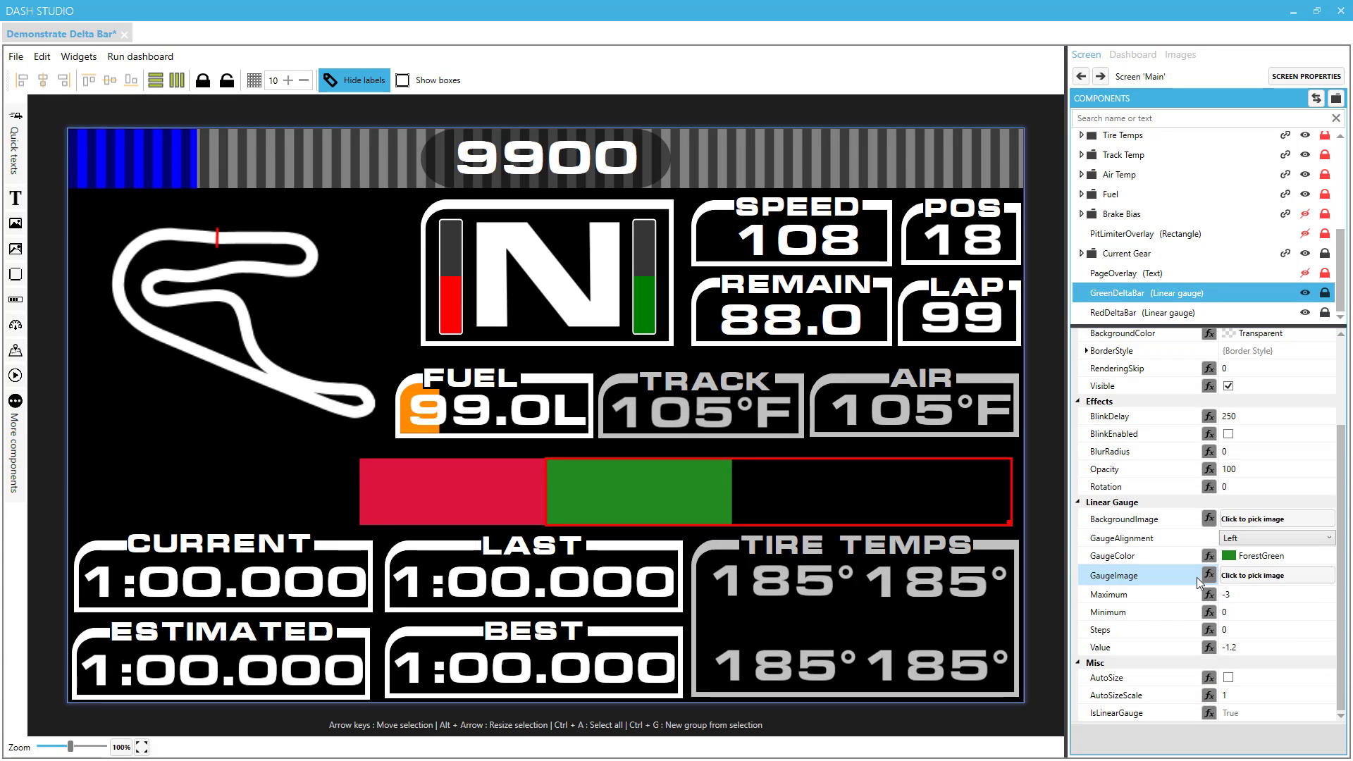
left_click(1209, 646)
left_click(679, 274)
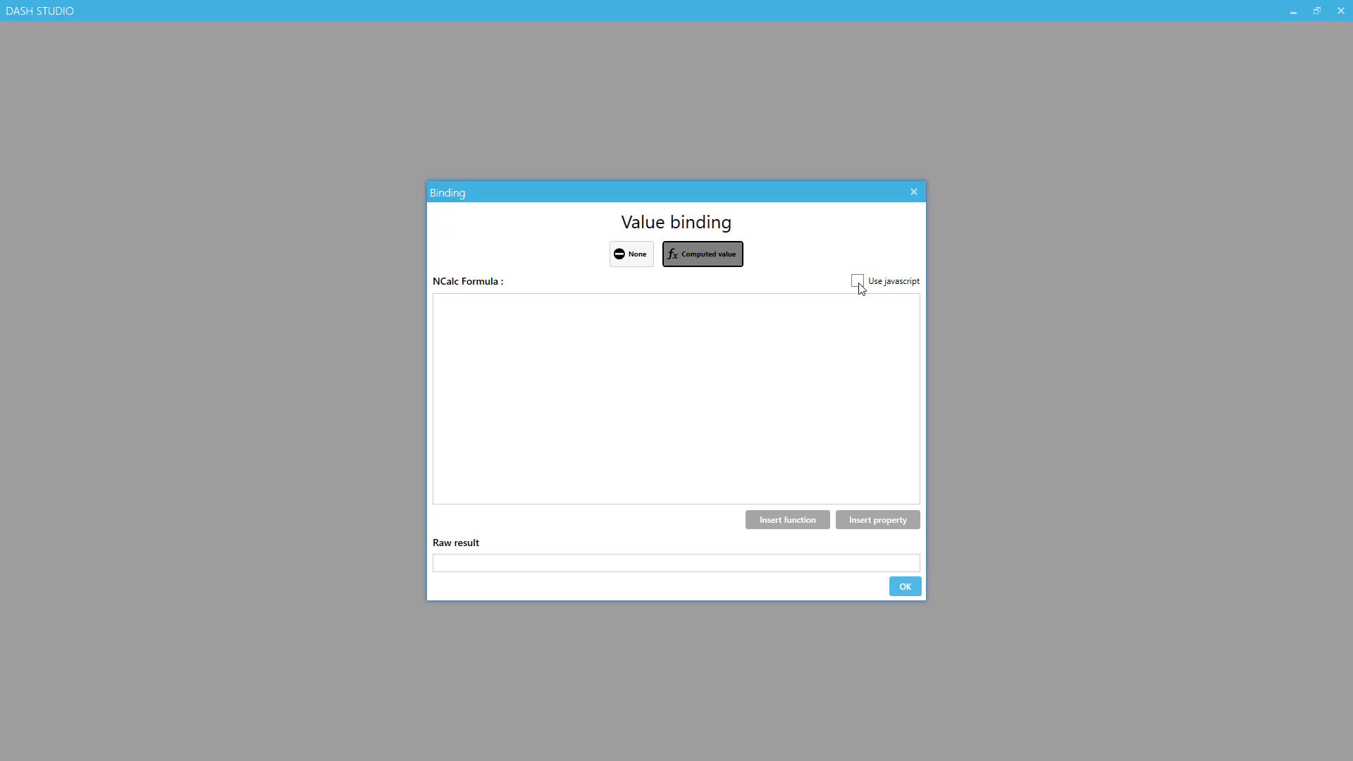
left_click(878, 520)
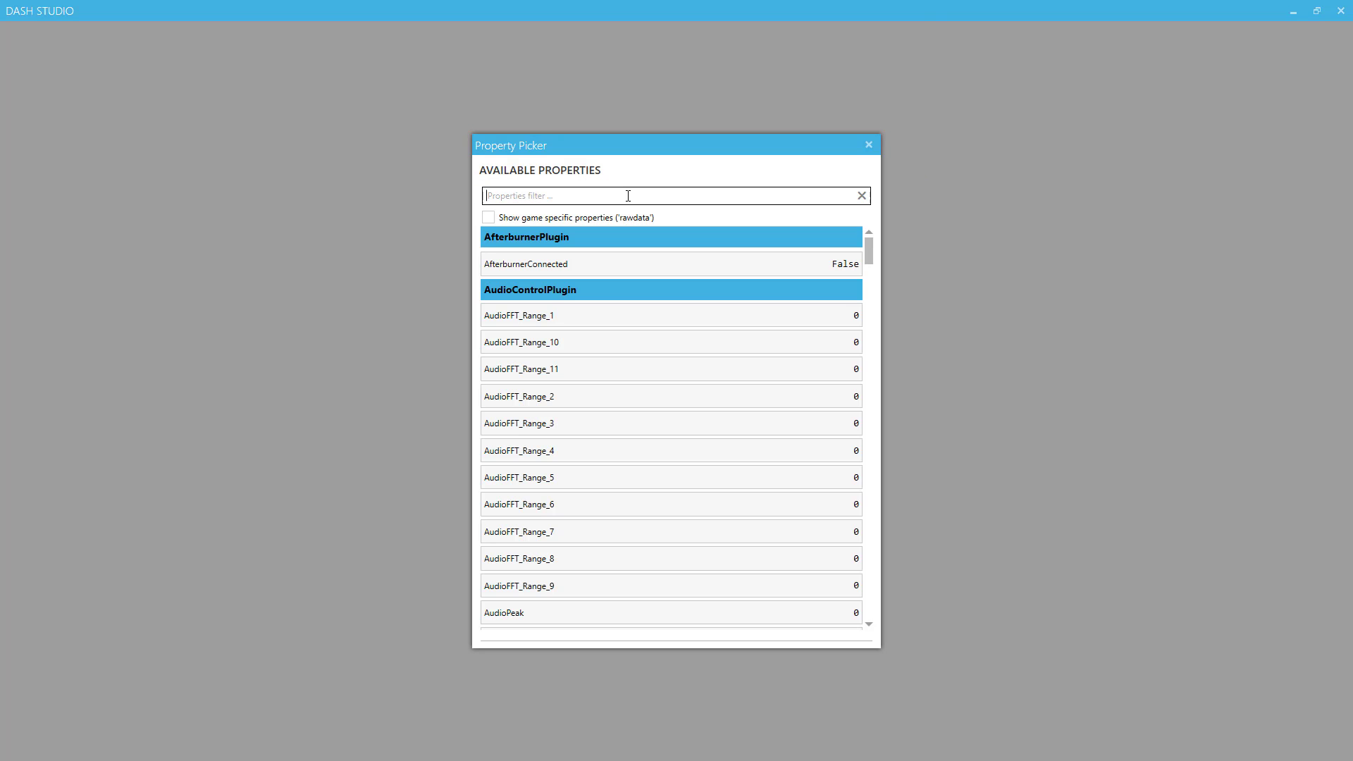
type("delta")
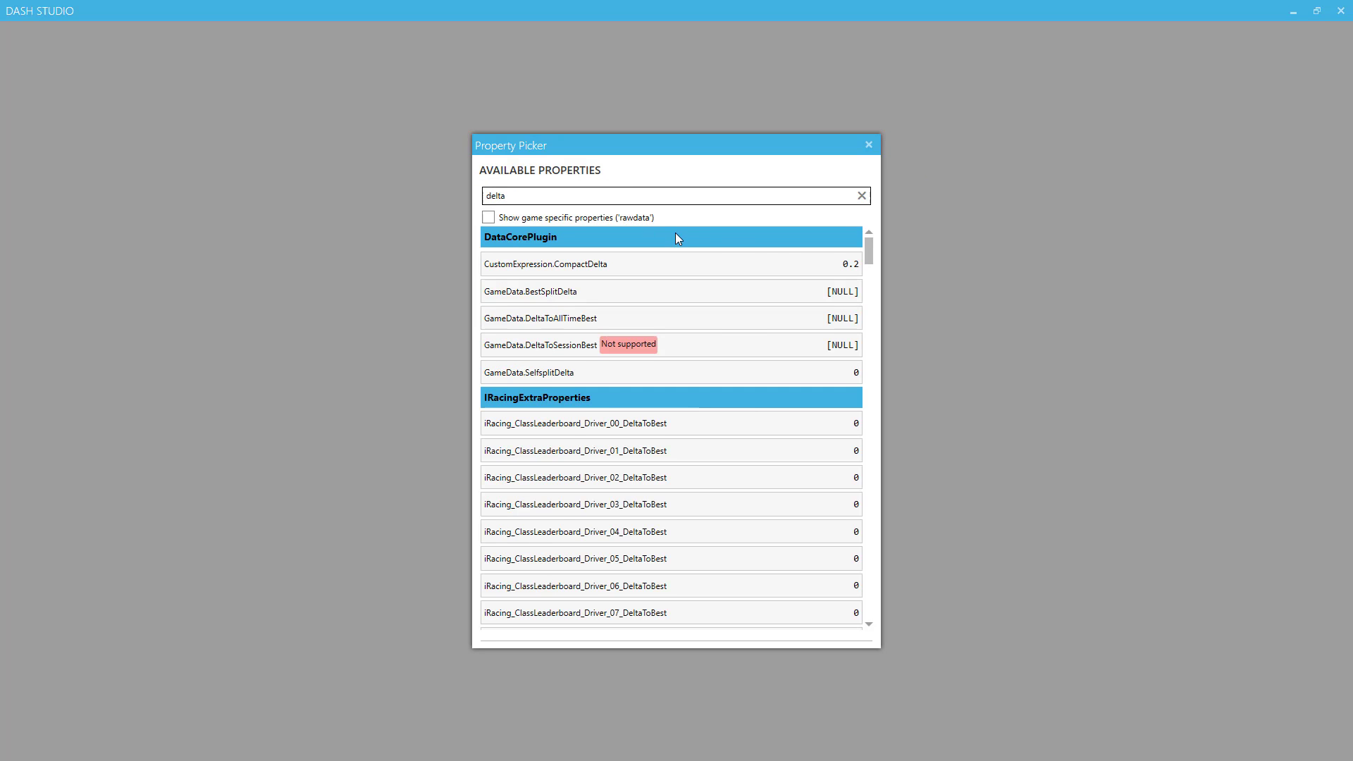
scroll(861, 320, "down", 3)
scroll(861, 321, "down", 10)
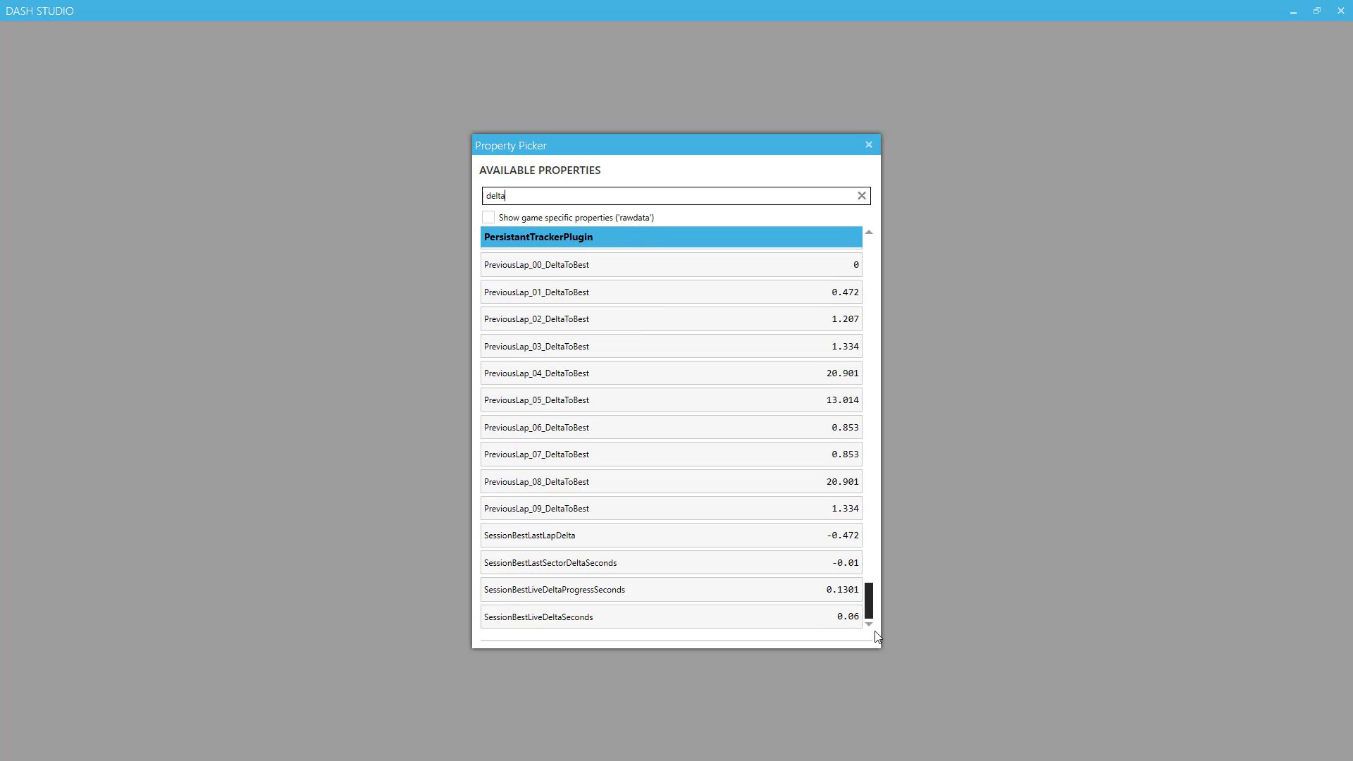
double_click(746, 616)
left_click(905, 586)
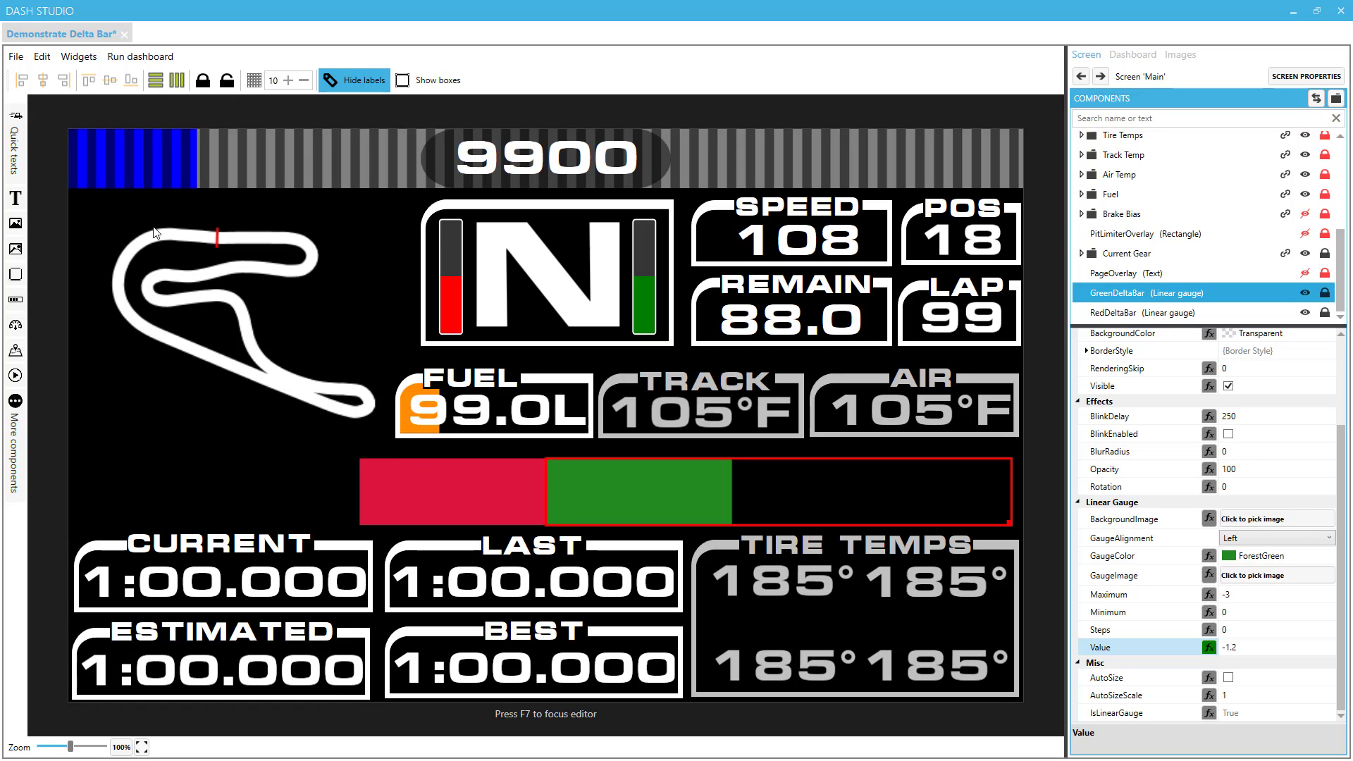
Place a new text item over the delta bars and name it DeltaValue.
left_click(17, 155)
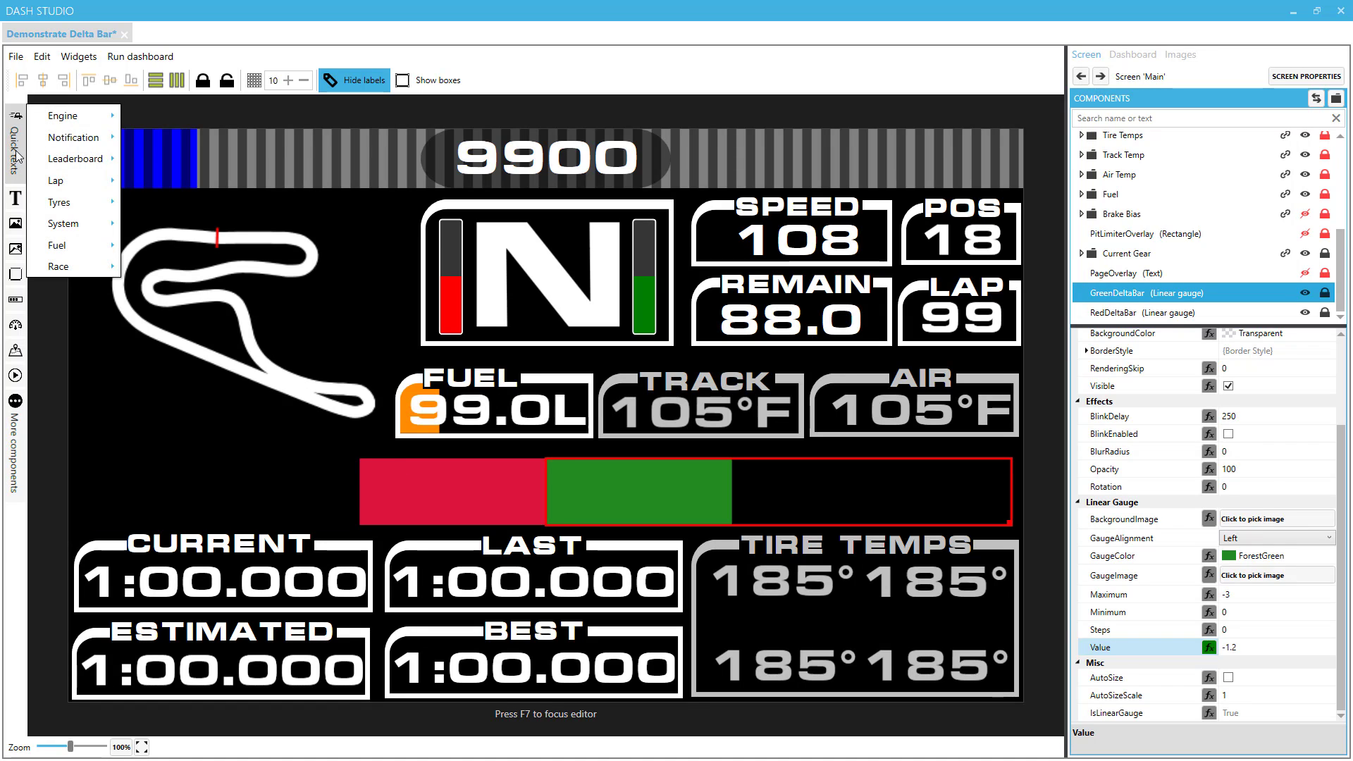
left_click_drag(15, 198, 548, 493)
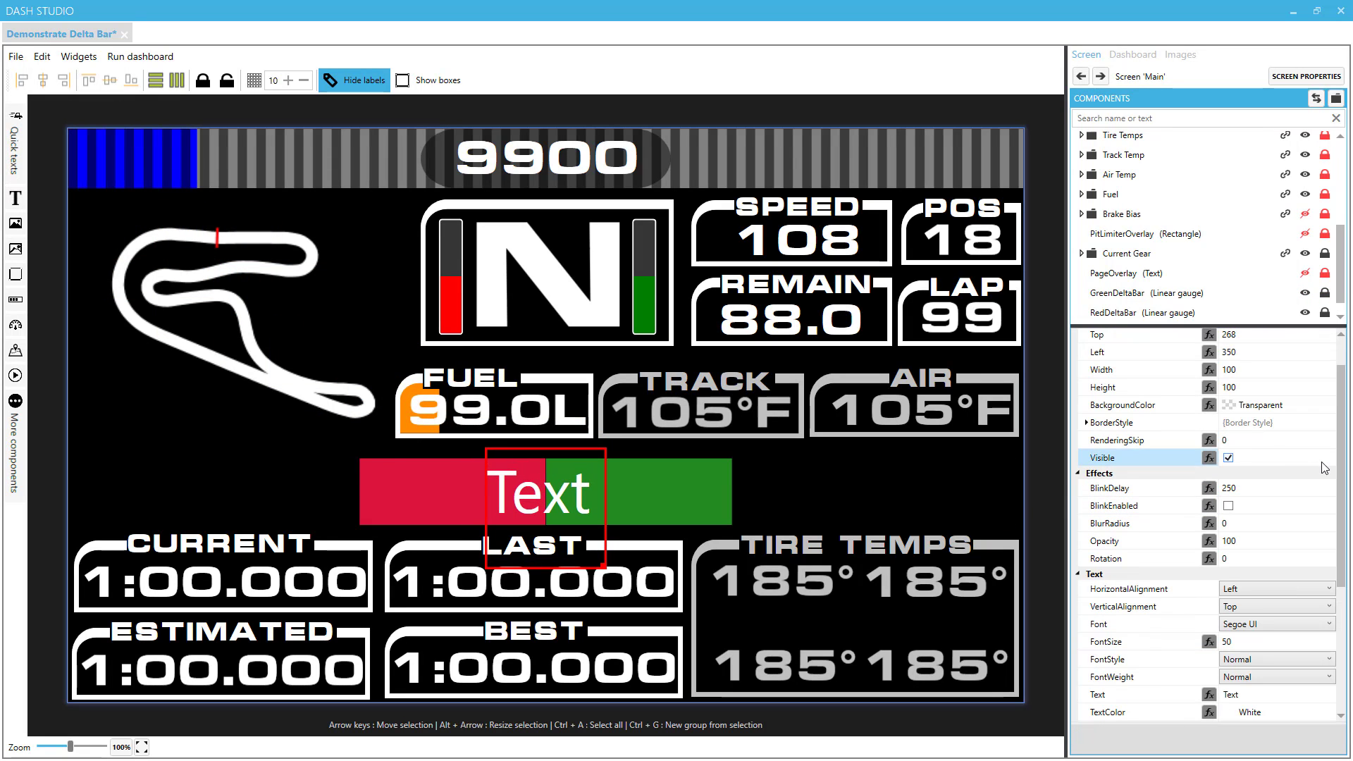
scroll(1324, 467, "up", 2)
left_click(1271, 351)
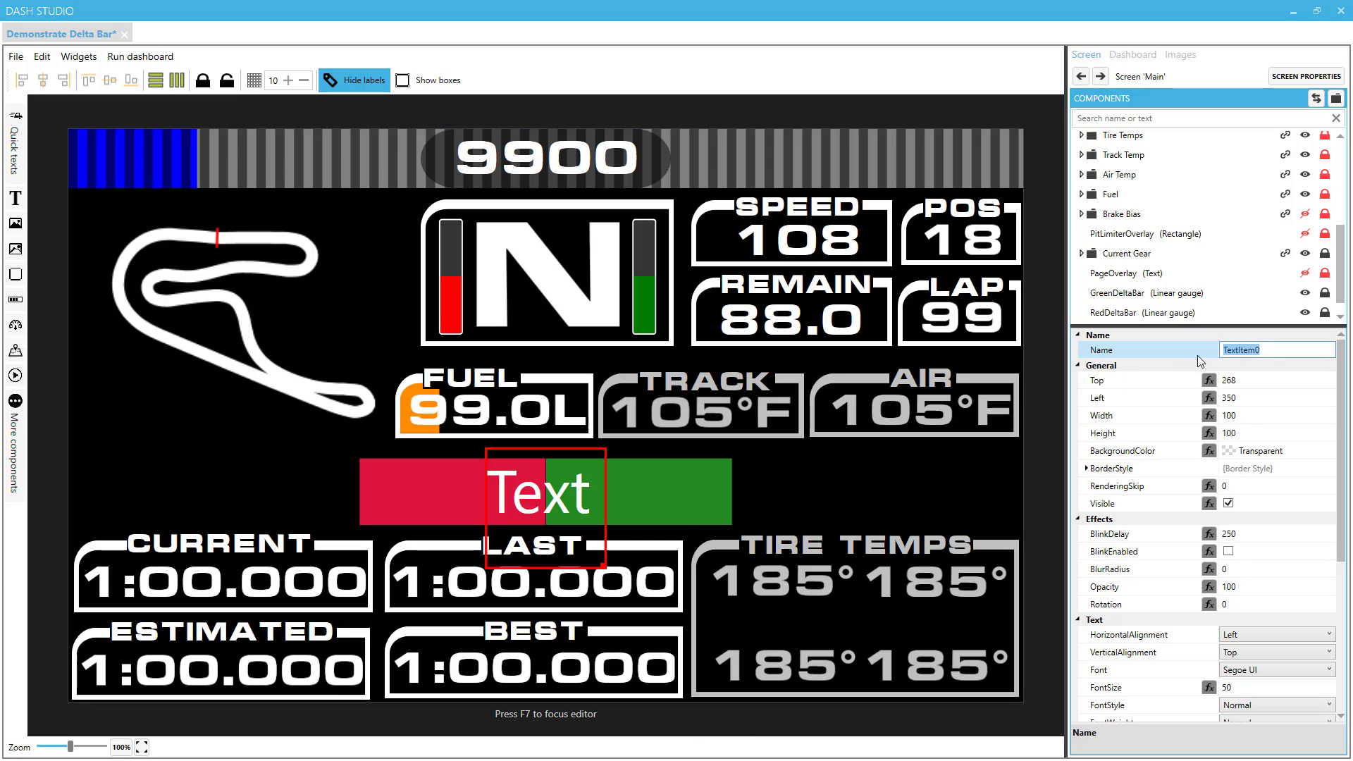
type("DeltaValue")
Position DeltaValue at top 288, left 317 with width 180, height 35.
key("Tab")
type("288")
key("Tab")
type("317")
key("Tab")
type("180")
key("Tab")
type("35")
Set DeltaValue's font to Eurostar at size 38.
scroll(1290, 570, "down", 3)
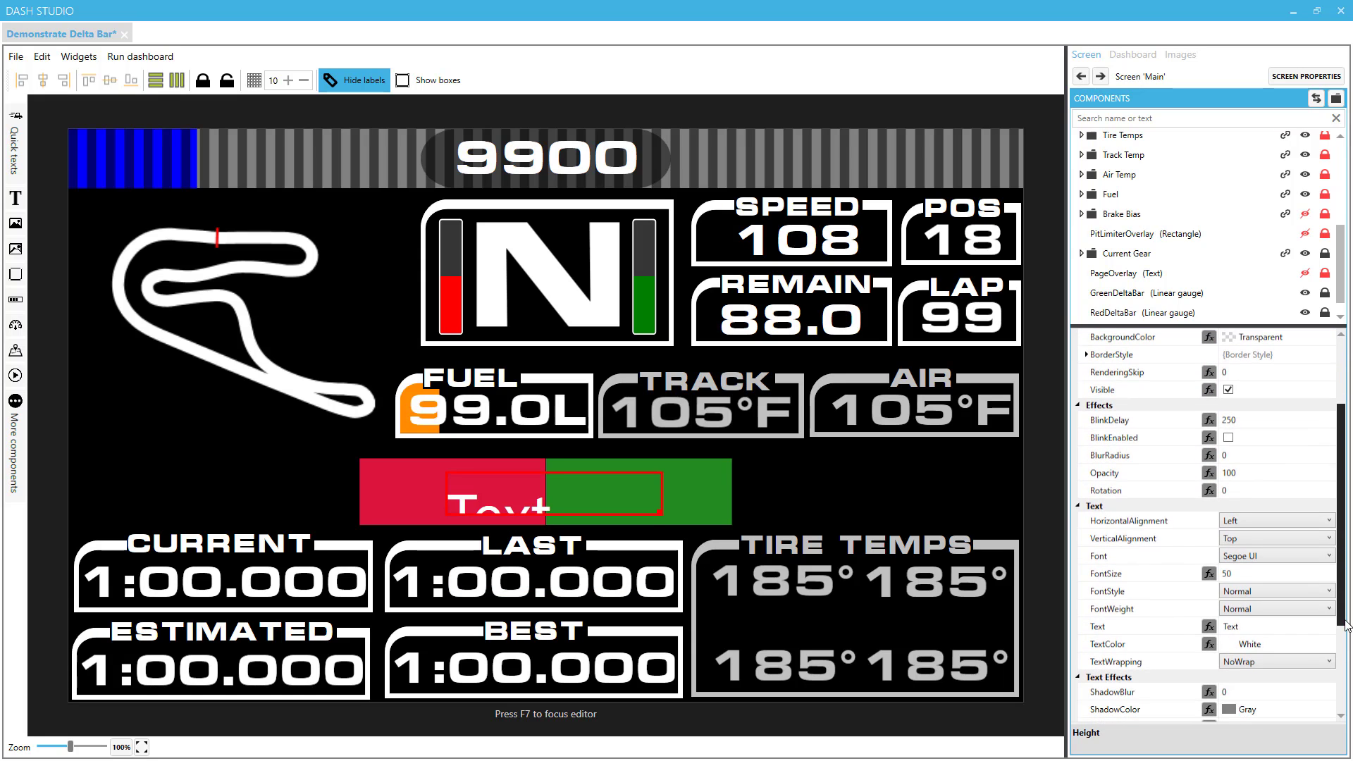
left_click(1313, 561)
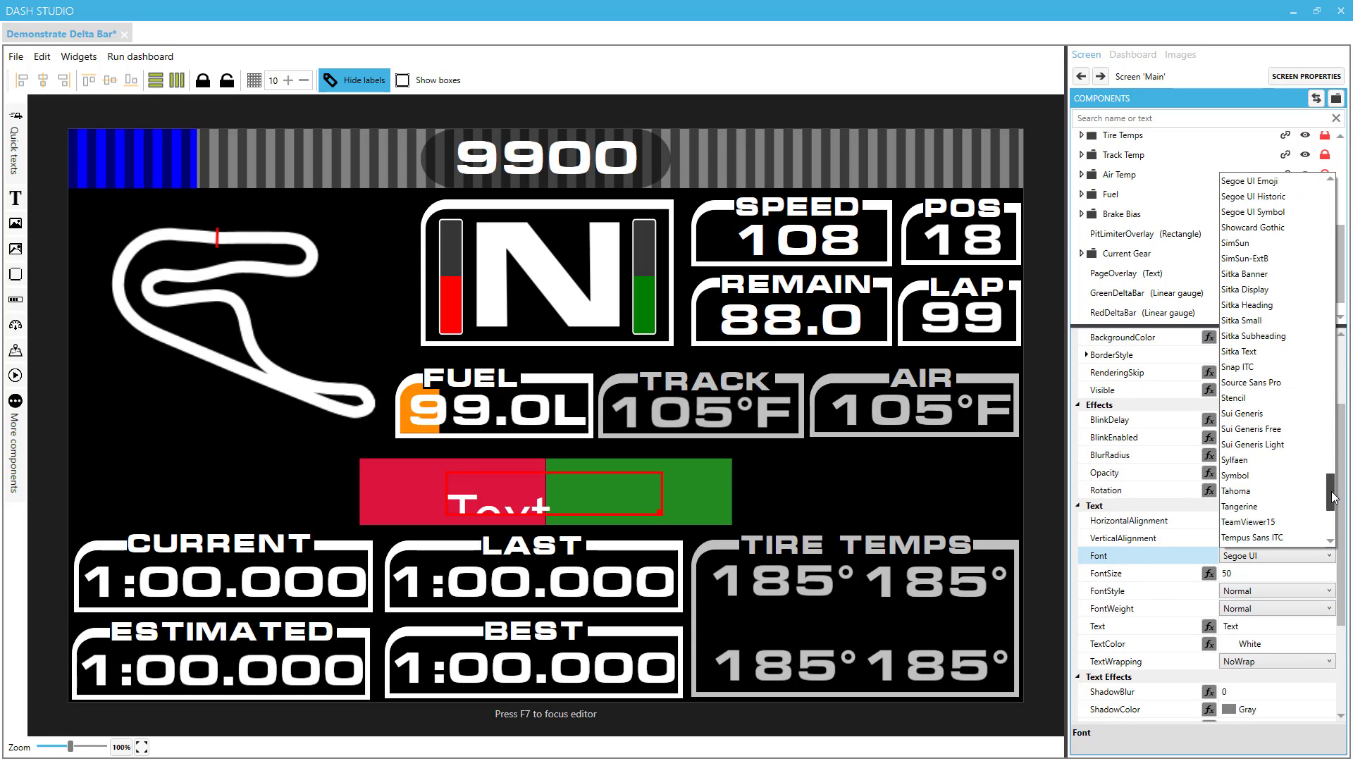
left_click_drag(1332, 497, 1341, 291)
left_click(1244, 336)
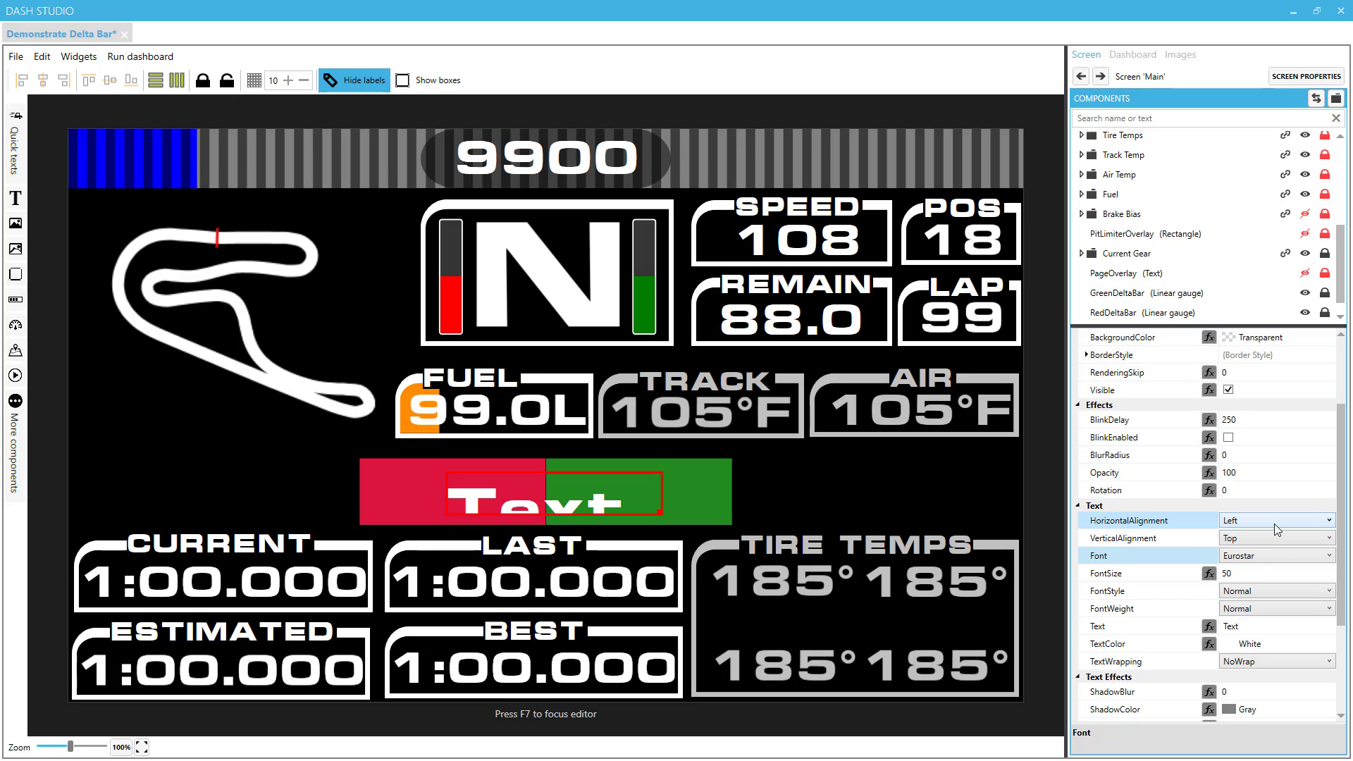
left_click(1244, 573)
type("38")
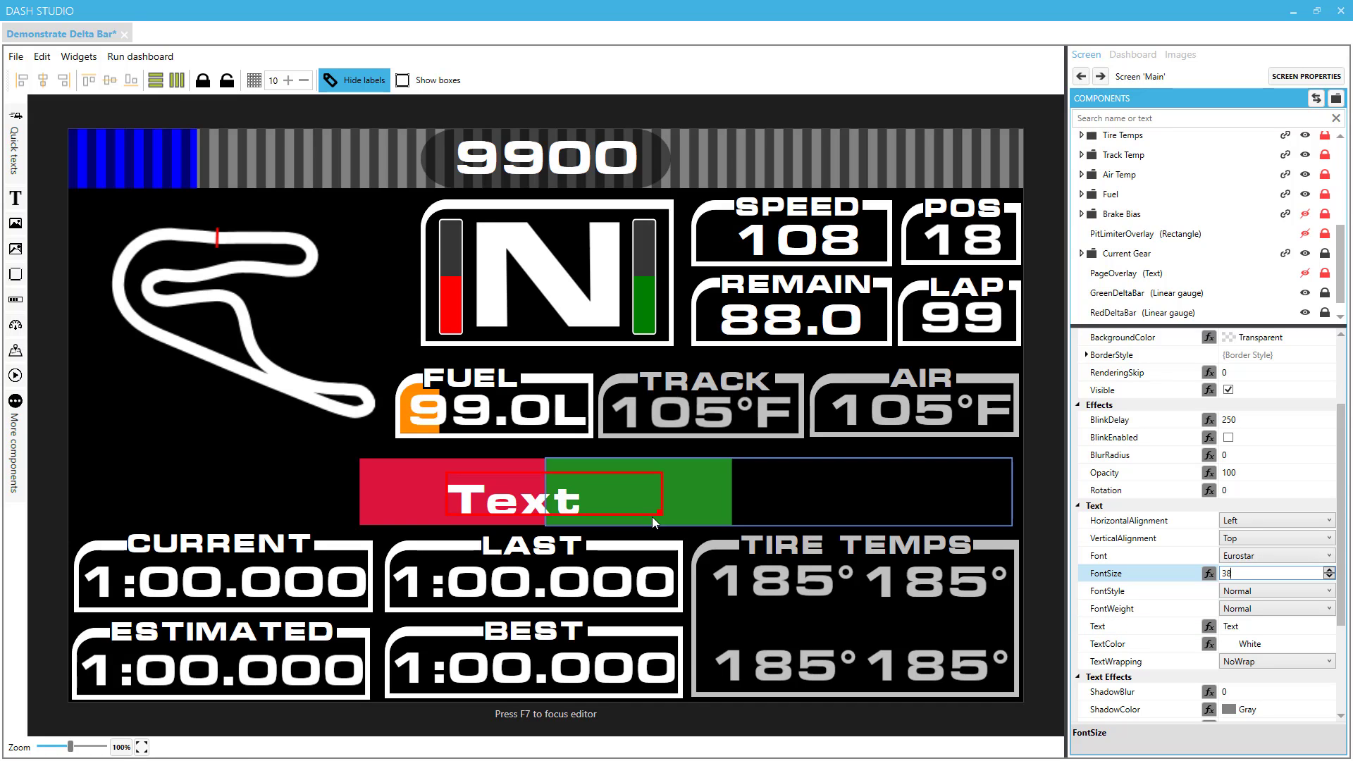
scroll(1300, 624, "down", 2)
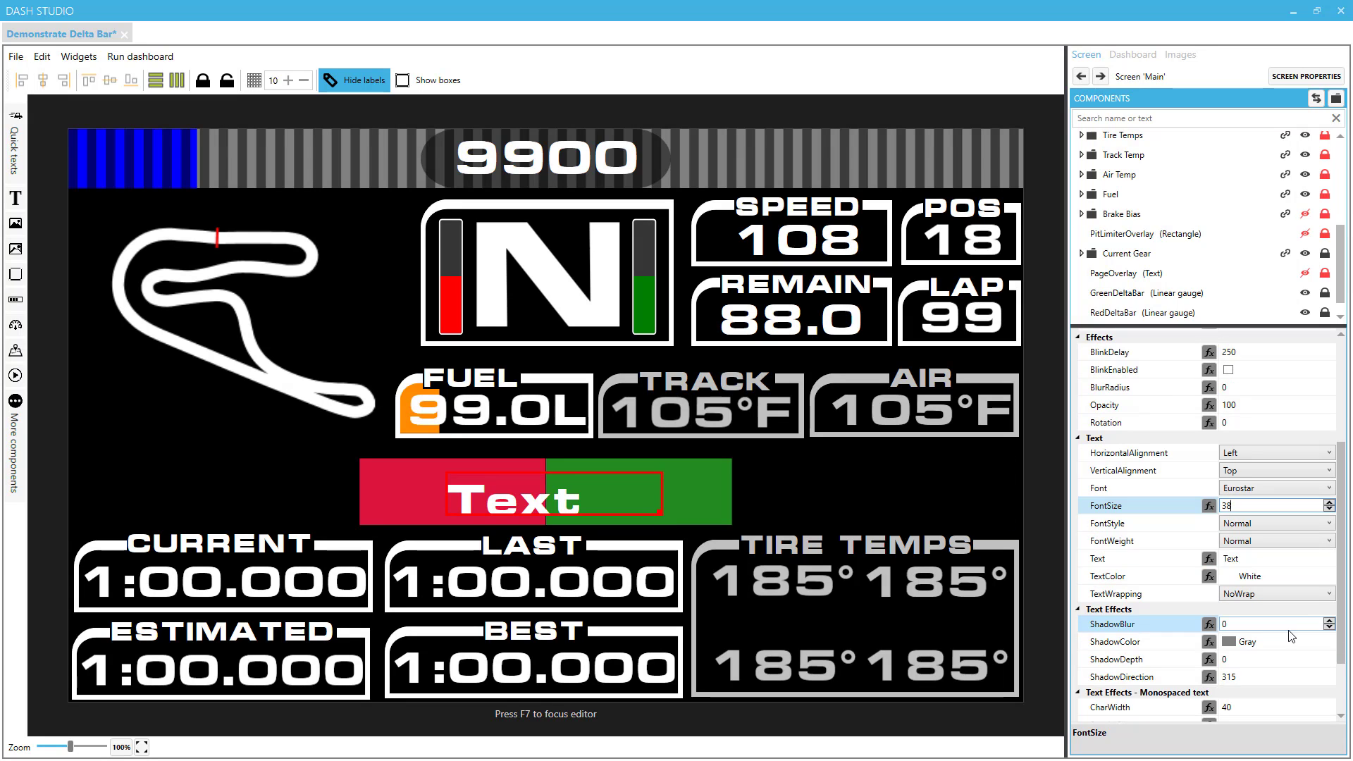
Set the text item to -10.88 and nudge it a few pixels higher on the delta bar.
left_click(1256, 491)
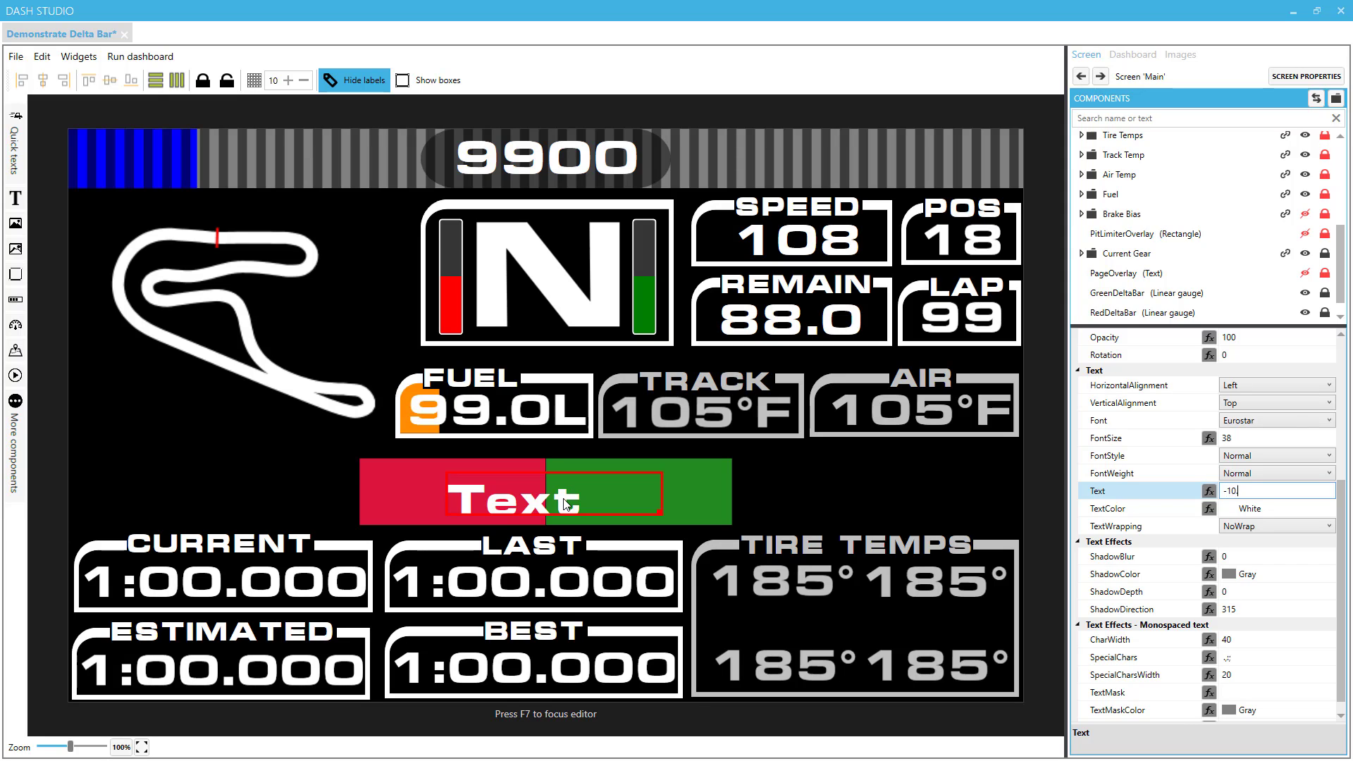
key("Return")
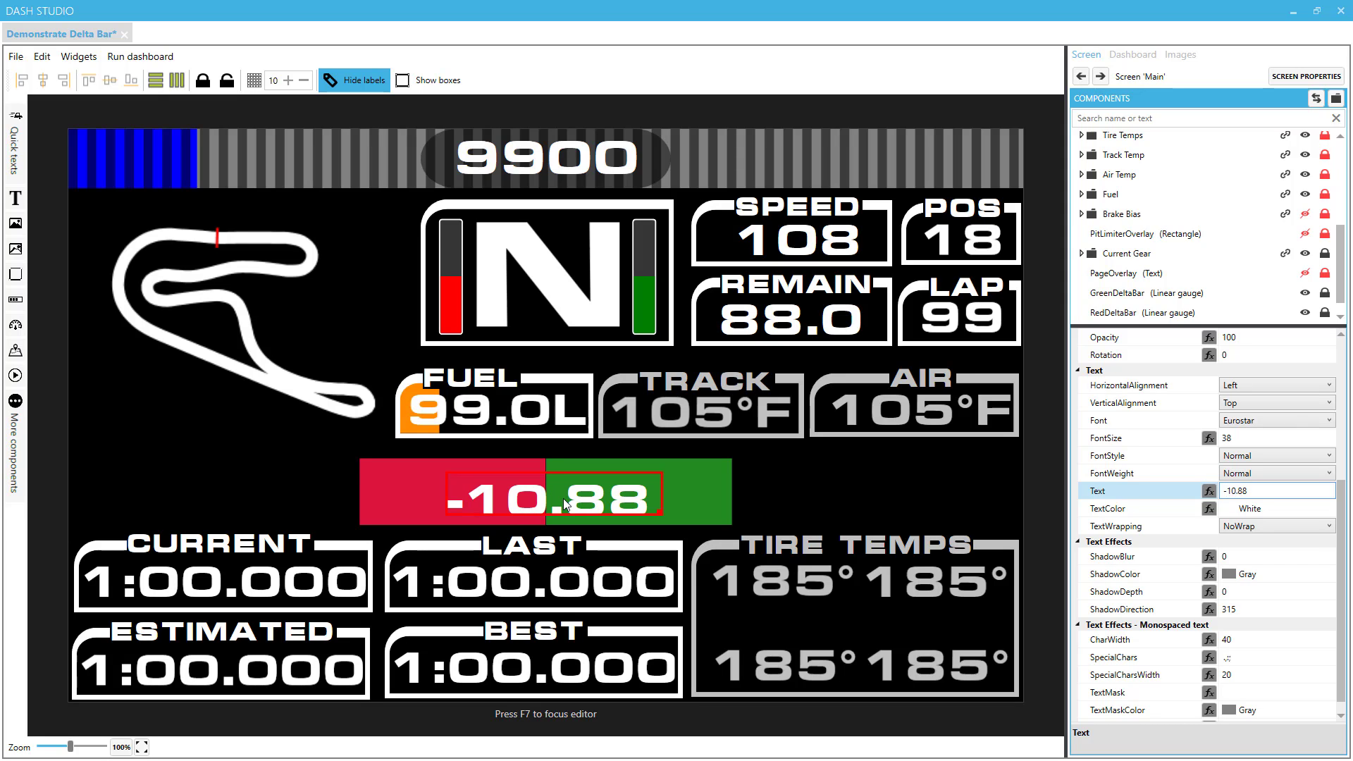
left_click(659, 519)
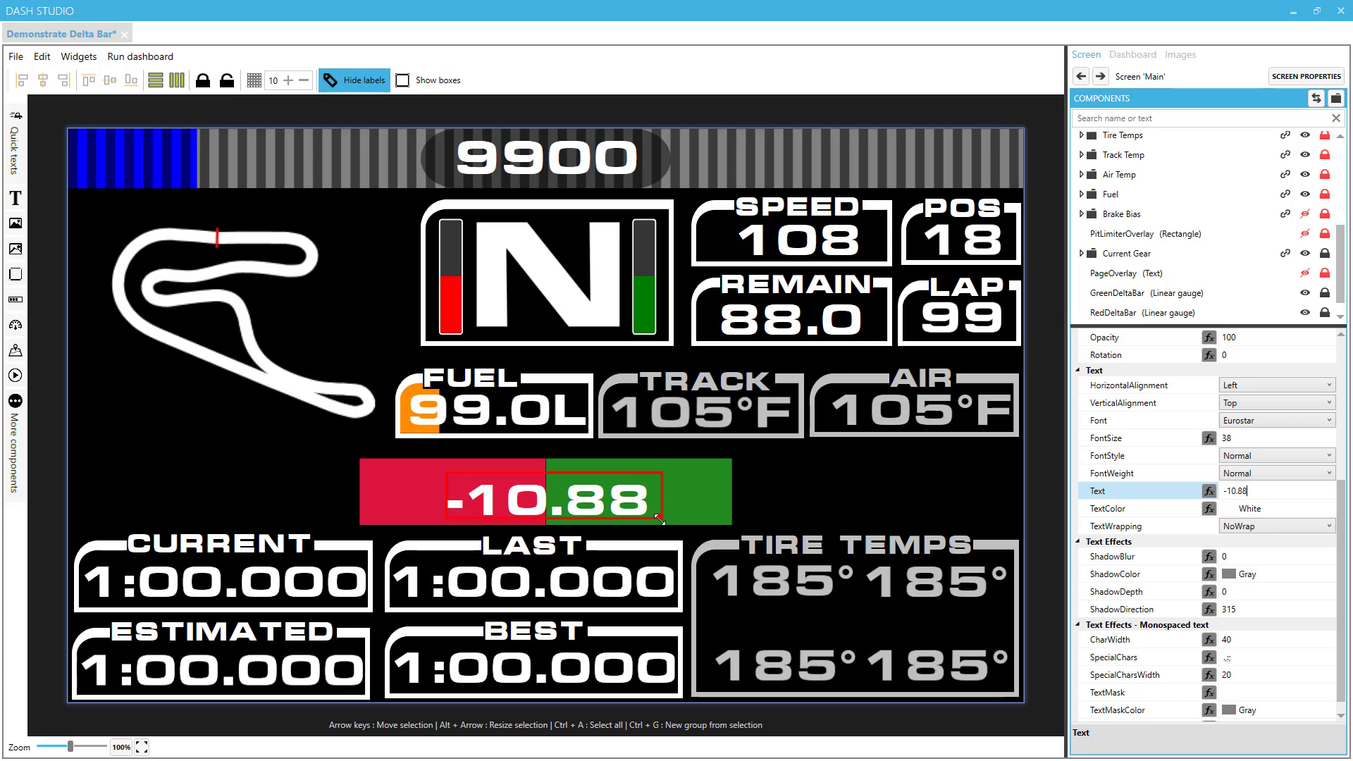
left_click_drag(654, 502, 650, 497)
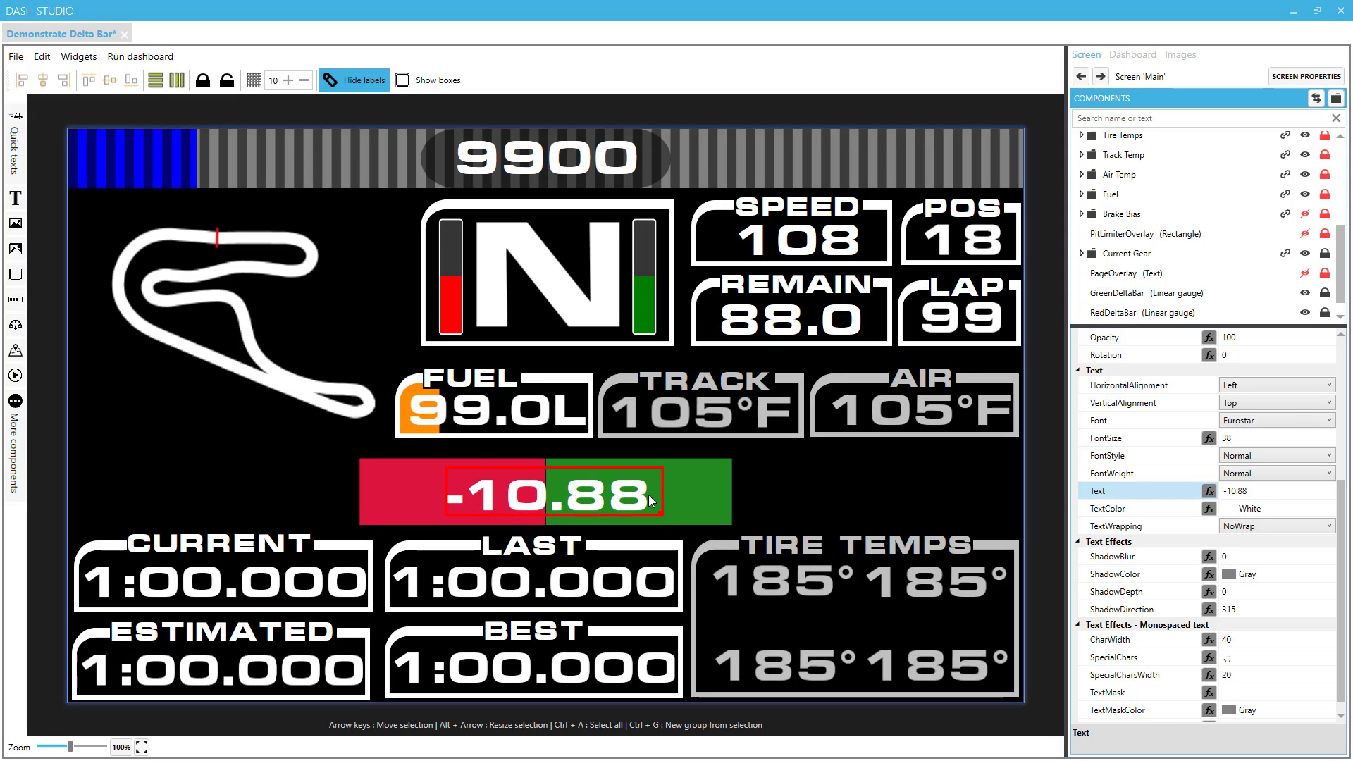
key("Up")
key("Up")
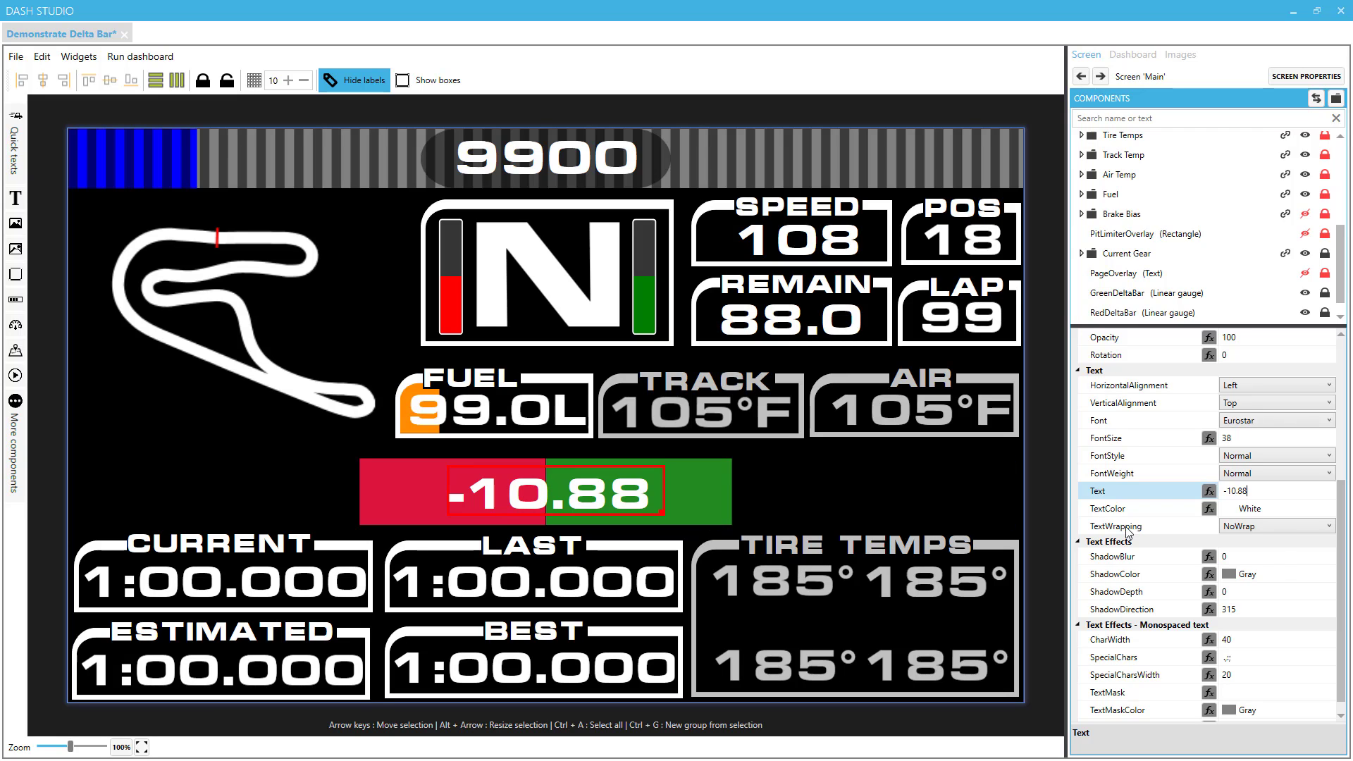
left_click(1277, 558)
scroll(1226, 496, "down", 1)
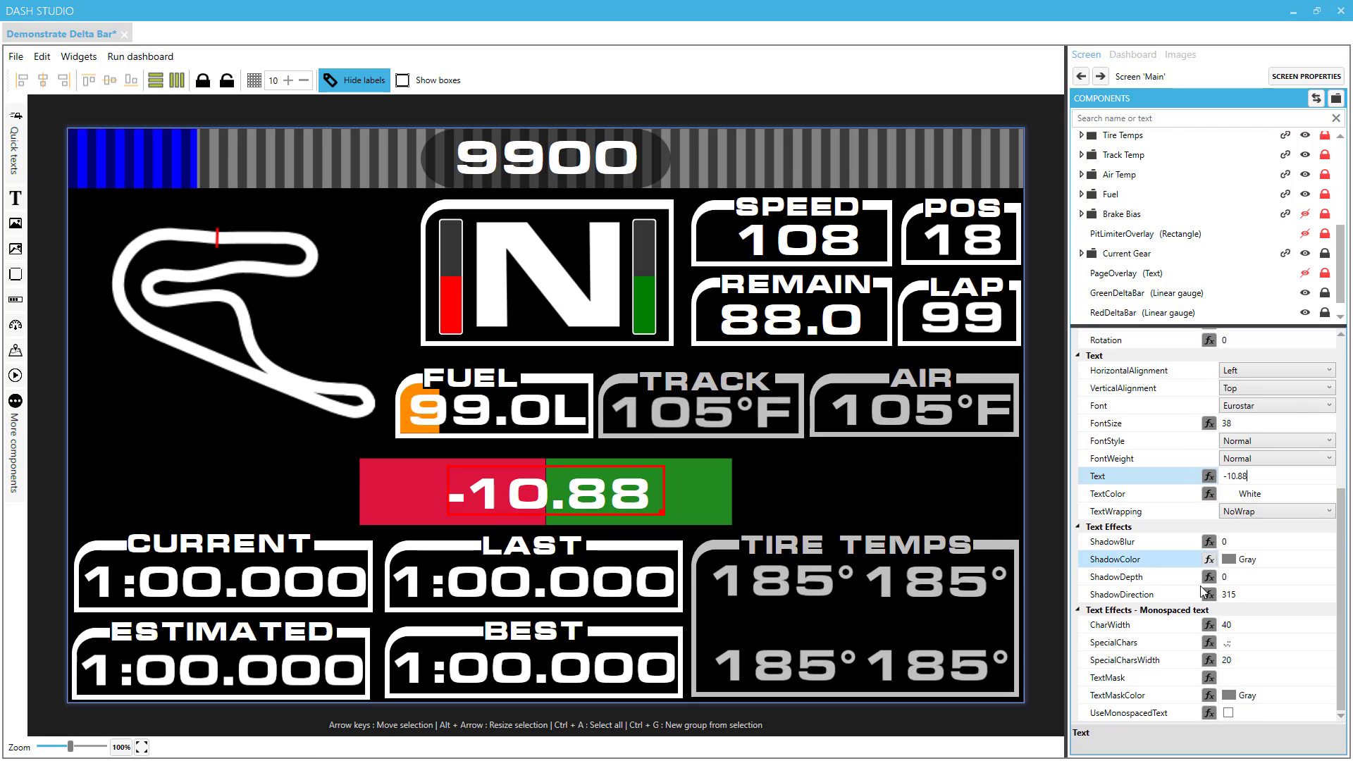
Make the text a computed value using the property PersistantTrackerPlugin.SessionBestLiveDeltaSeconds.
left_click(1209, 479)
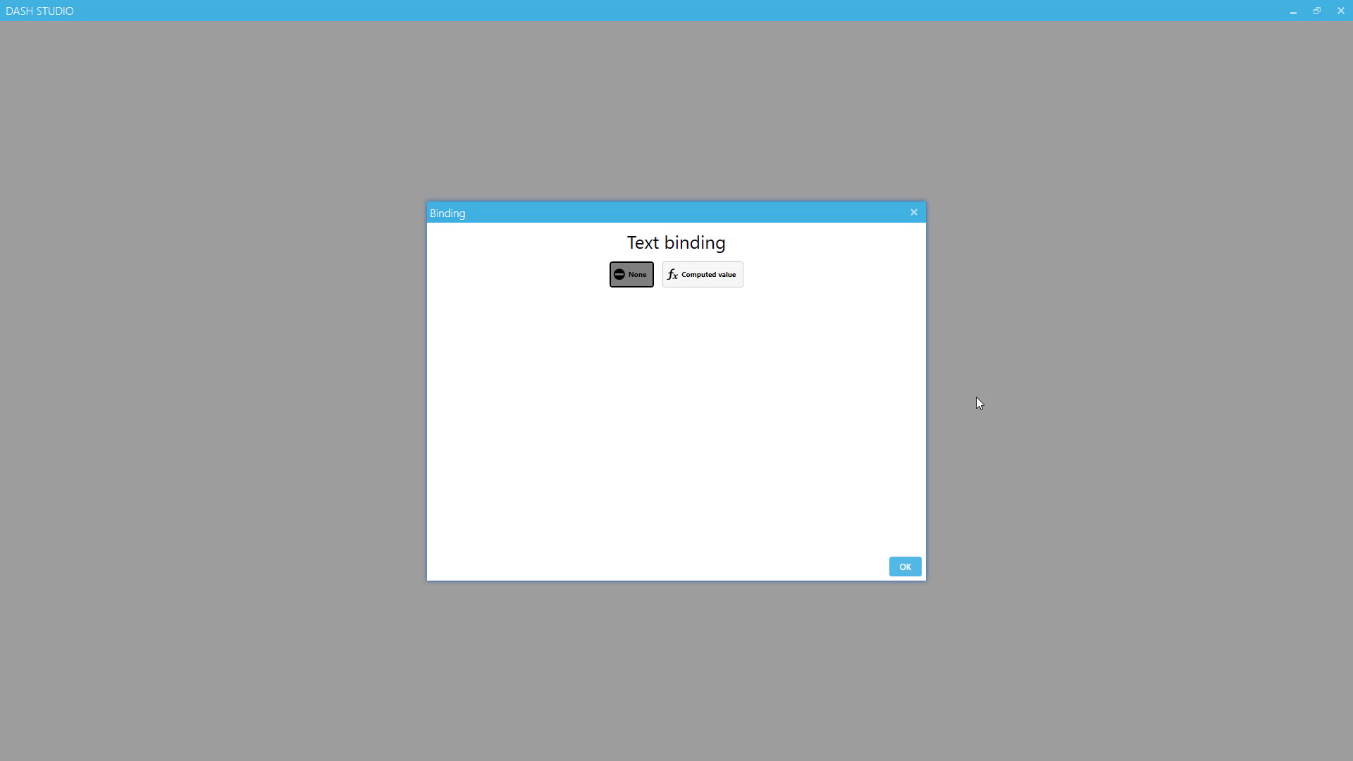
left_click(703, 273)
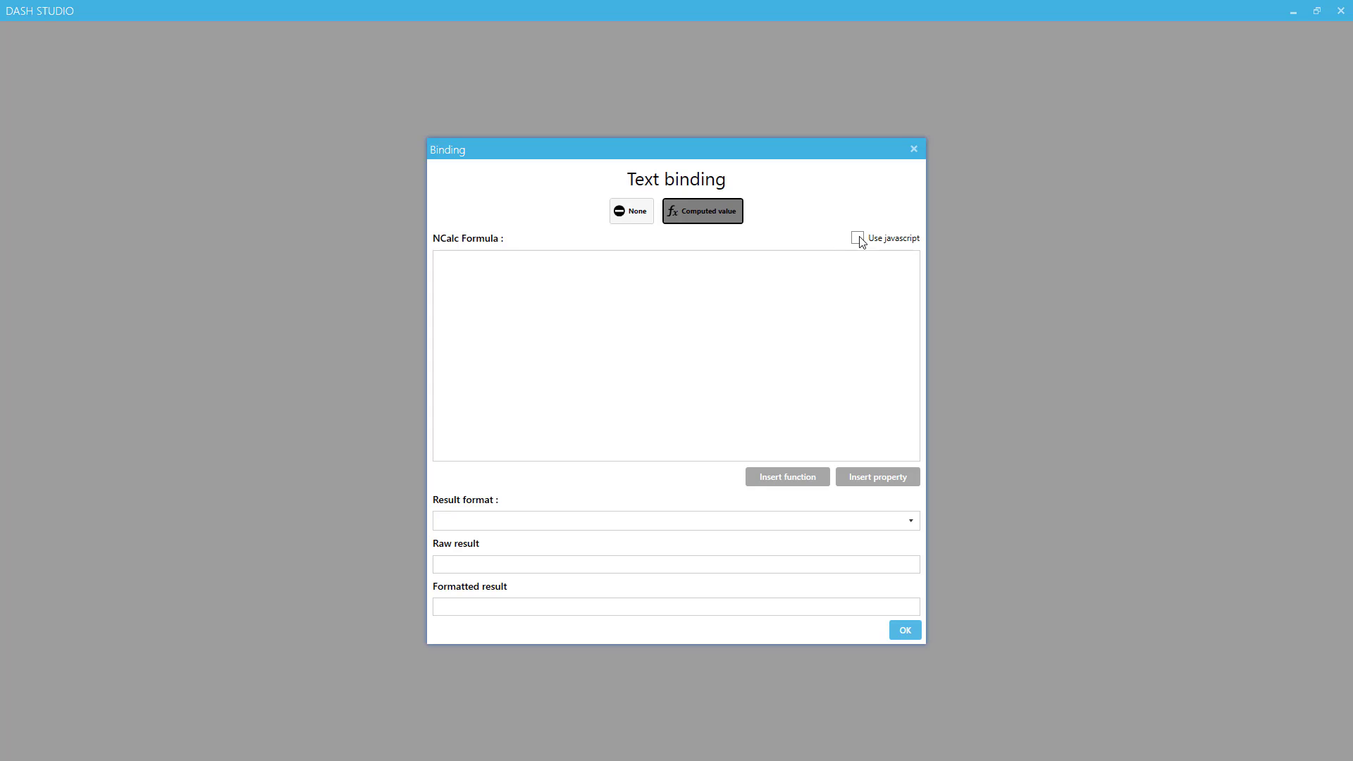
left_click(873, 474)
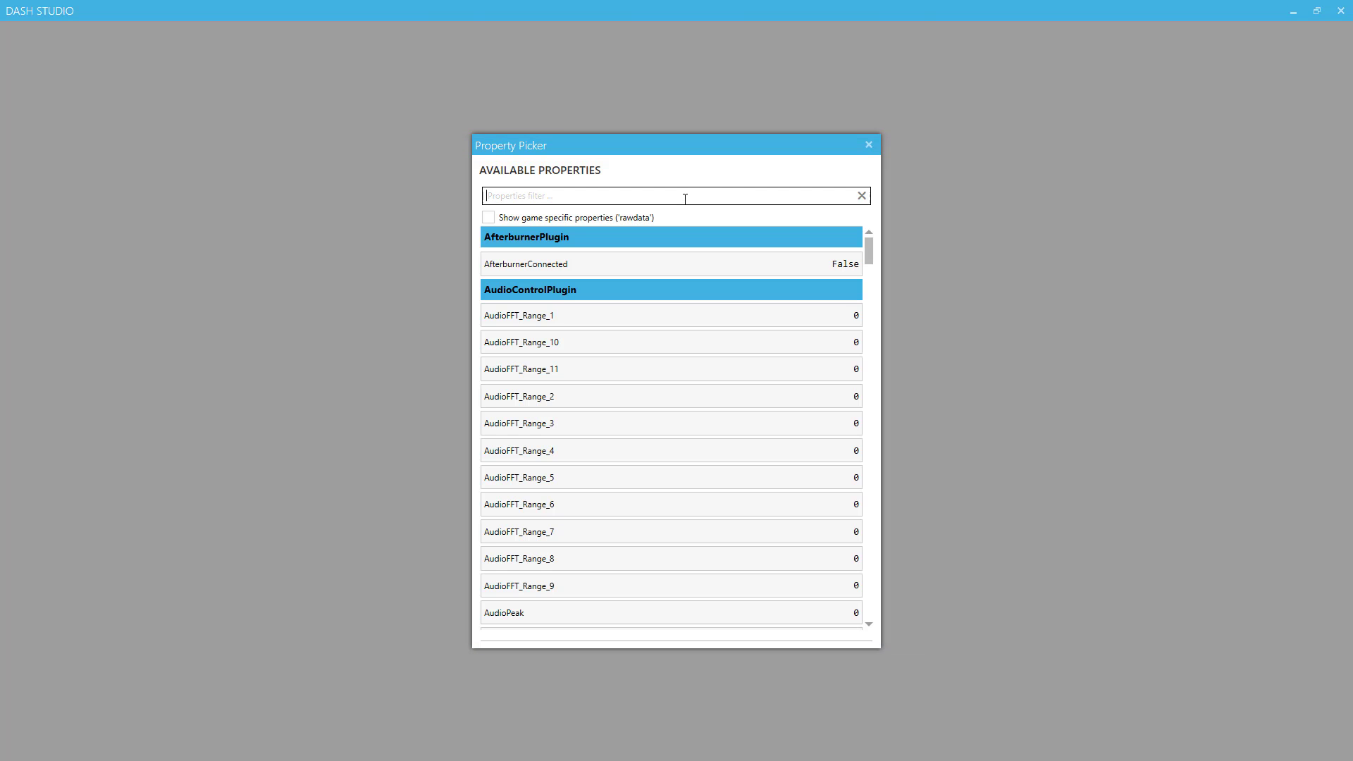
type("delta")
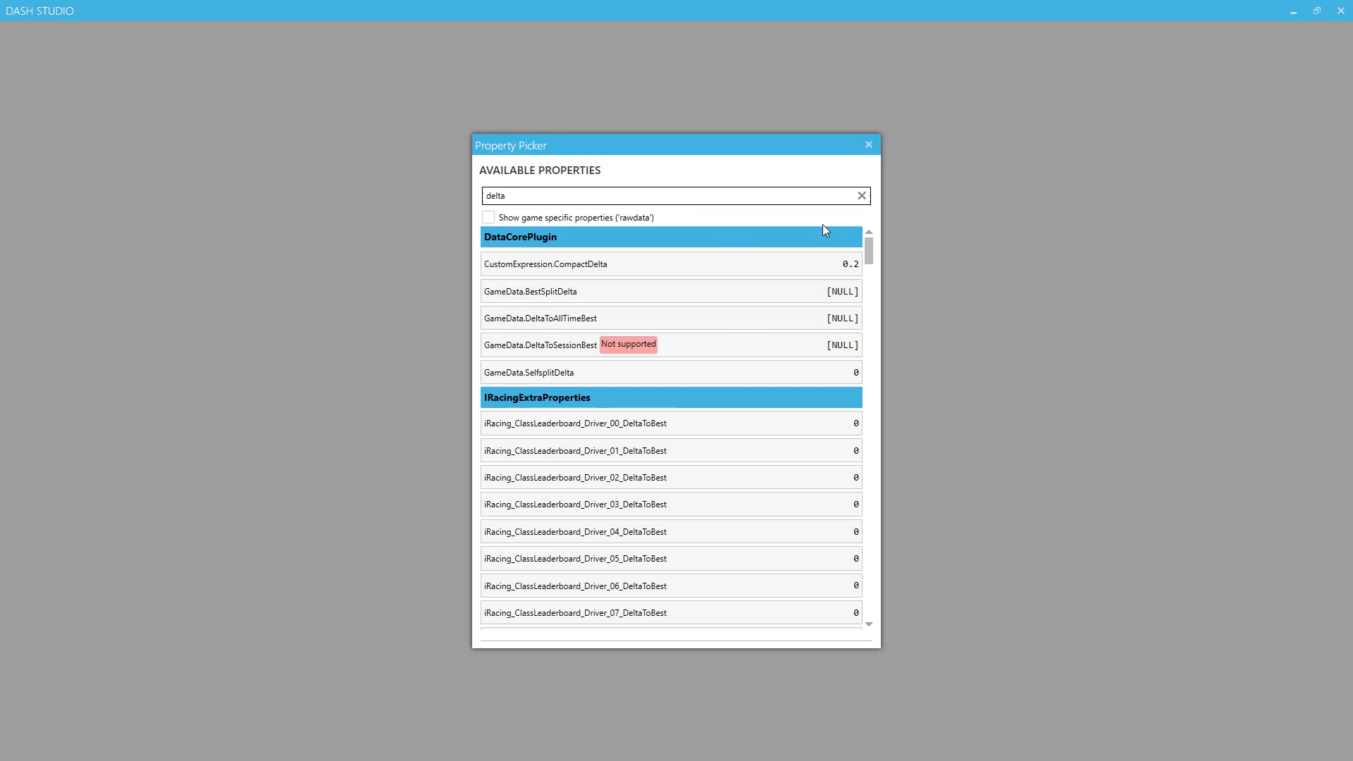
left_click_drag(868, 248, 891, 632)
double_click(706, 616)
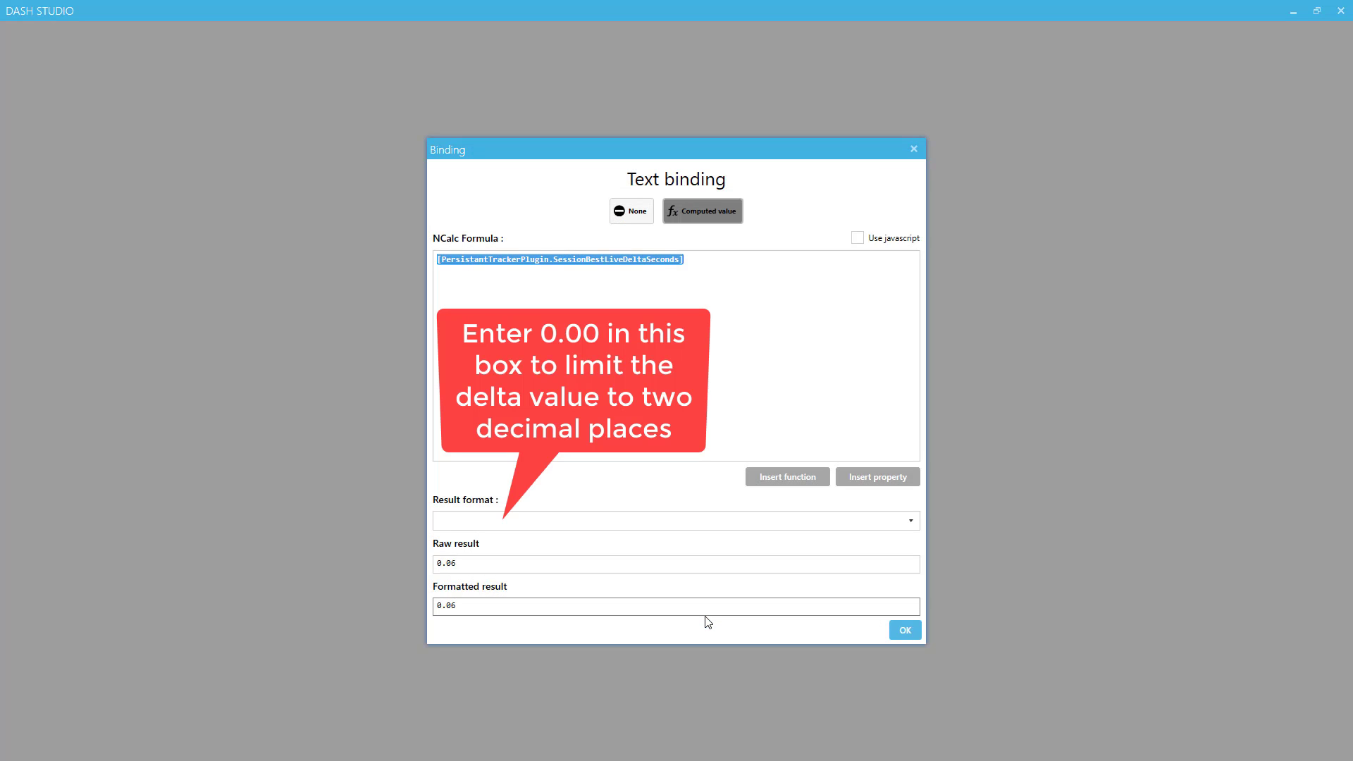
left_click(905, 629)
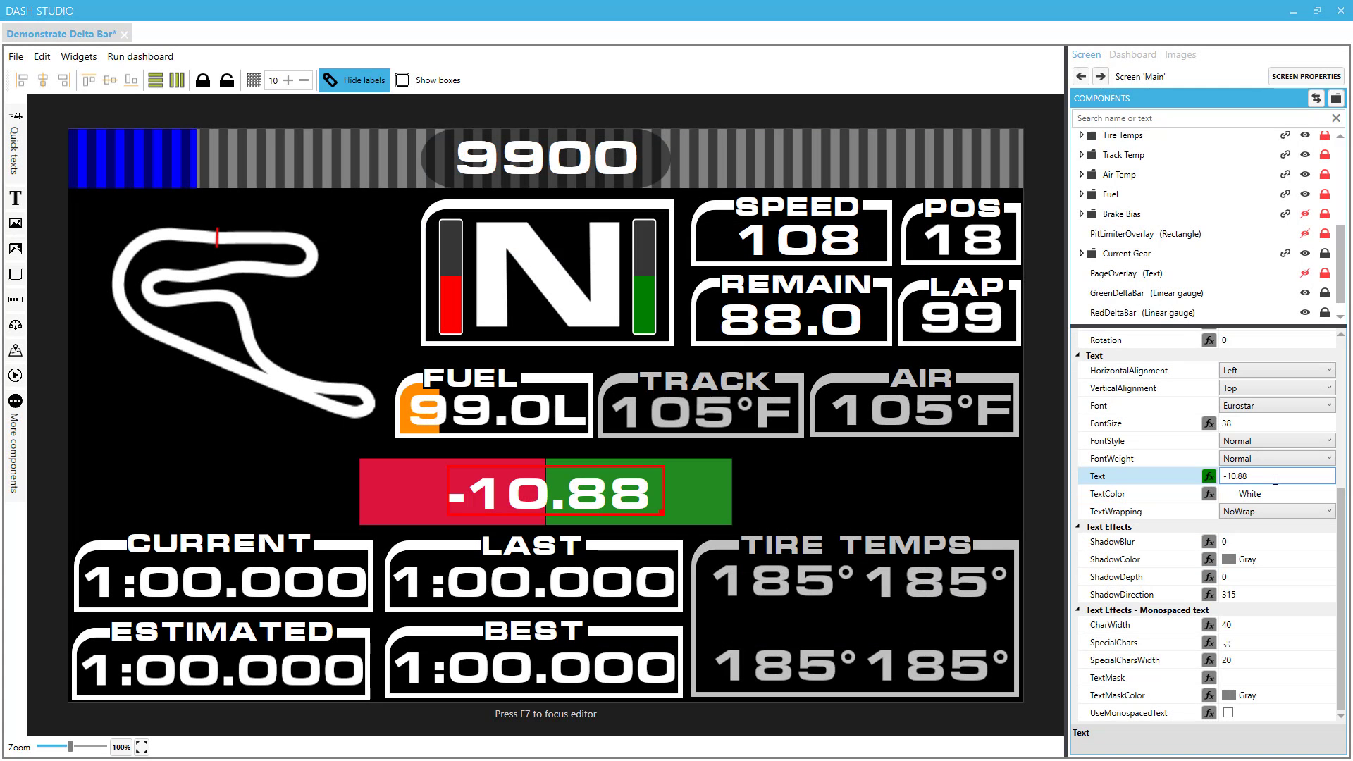
Select the green and red delta bars to check their bindings.
left_click(728, 490)
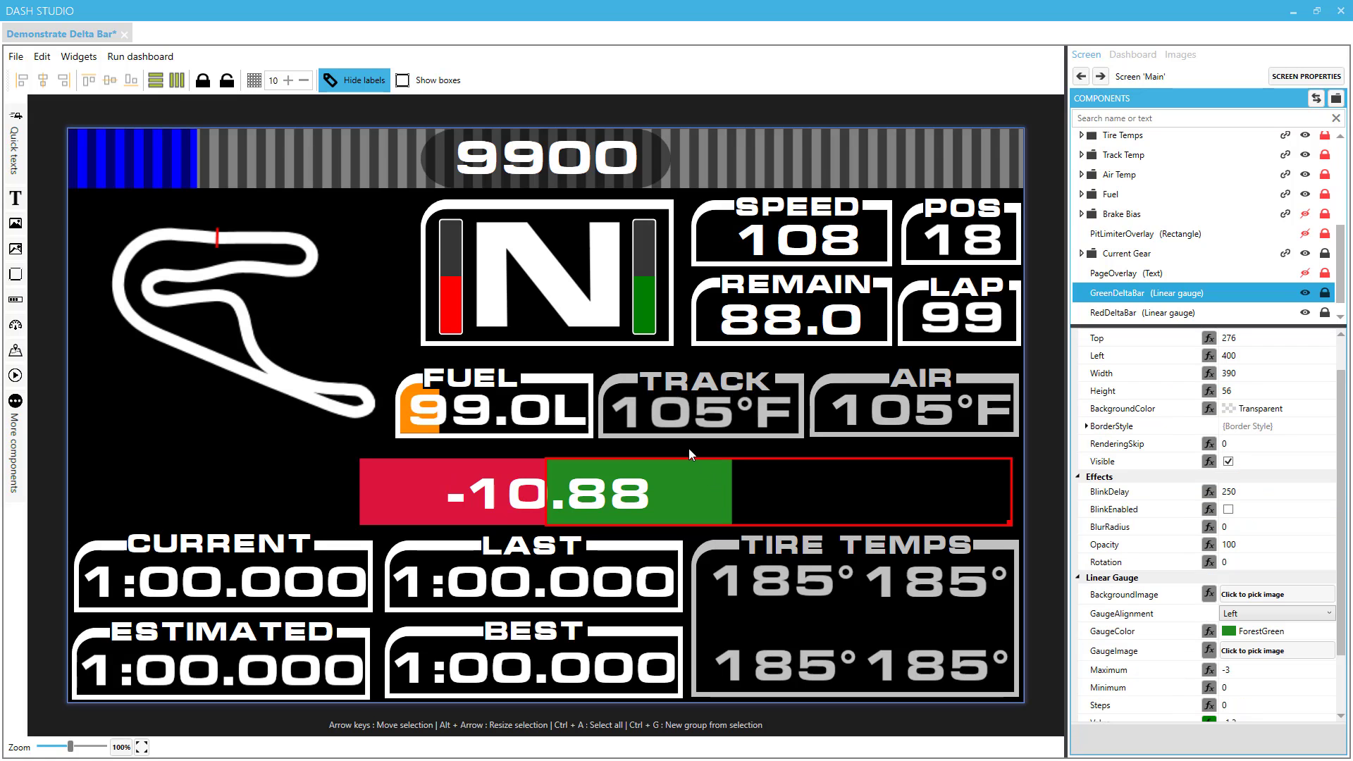
left_click(518, 459)
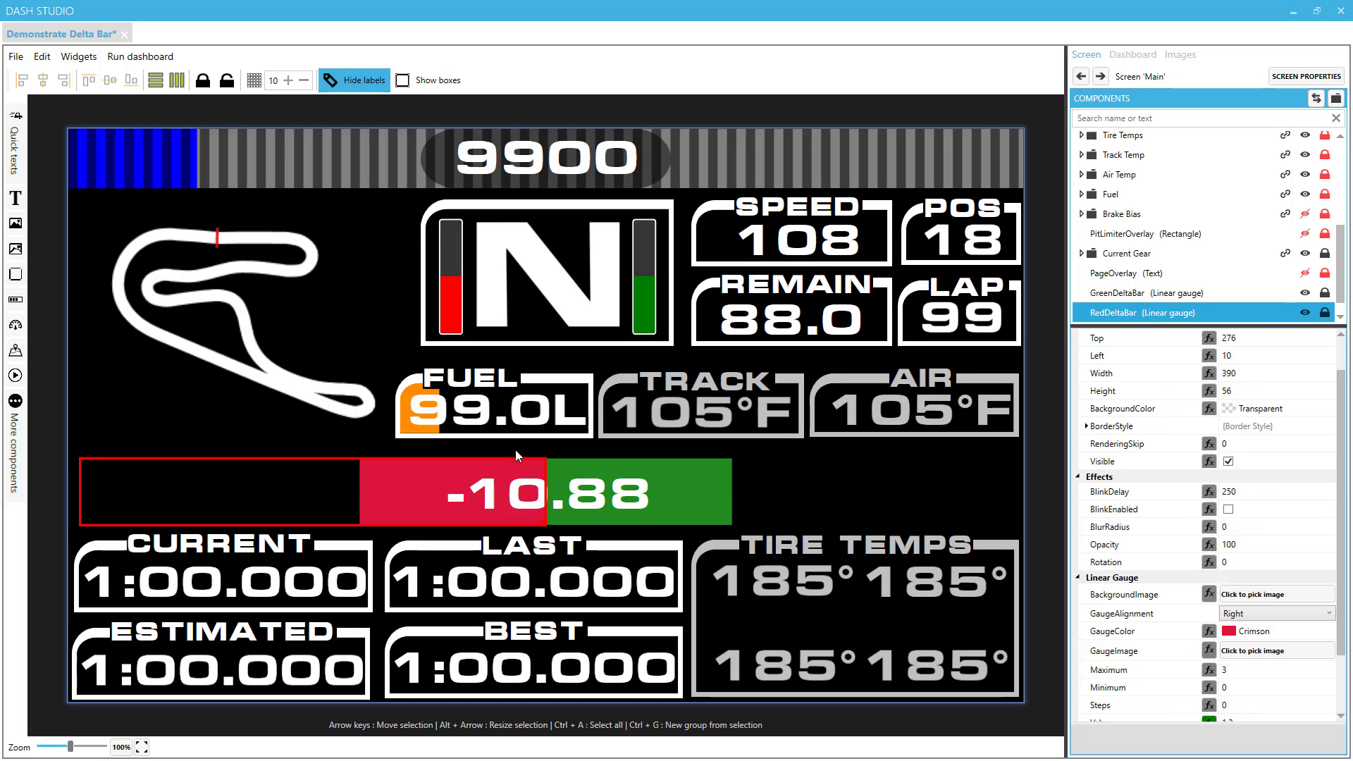